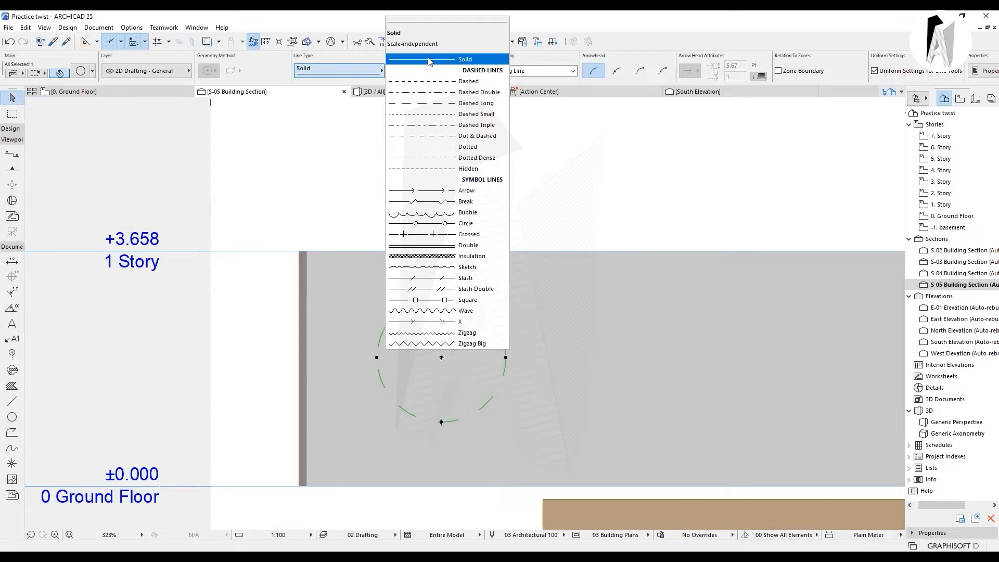
# - Set the line type of the circle in the building section to Solid
pyautogui.scroll(2, 496, 368)
pyautogui.click(514, 176)
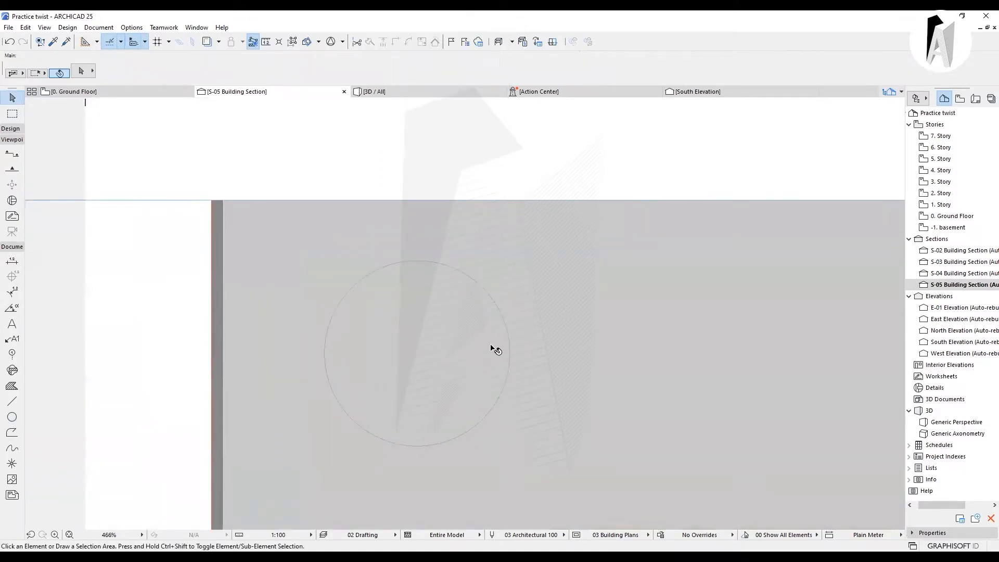
pyautogui.click(509, 350)
pyautogui.scroll(-3, 497, 349)
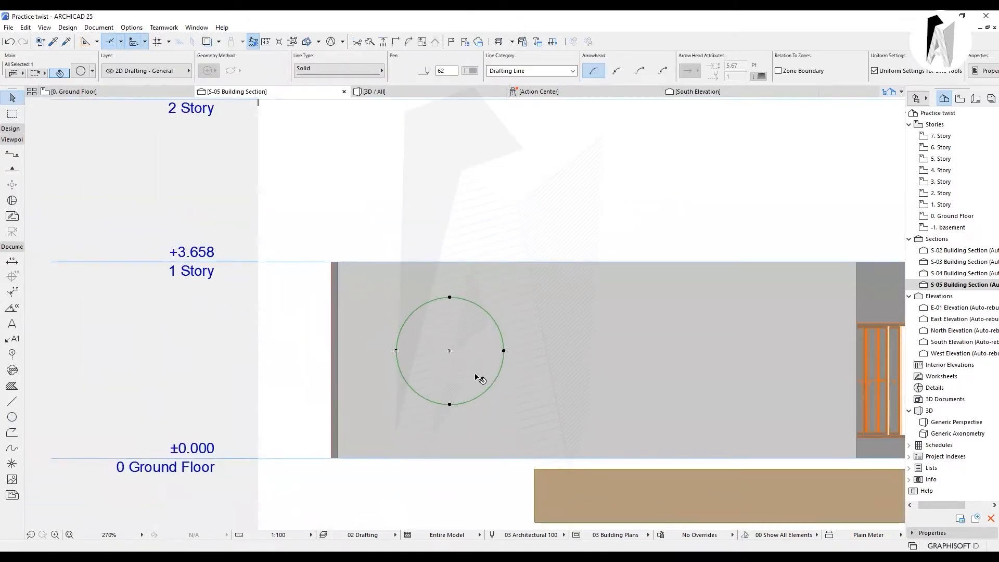
pyautogui.scroll(2, 468, 367)
pyautogui.click(476, 174)
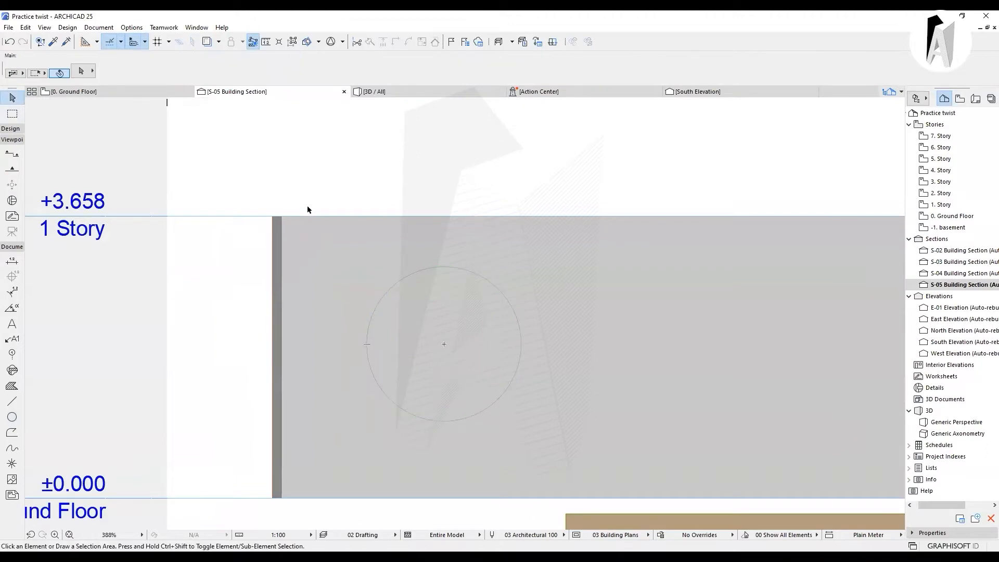
# - Create a circular morph face from the circle outline in the building section
pyautogui.click(14, 133)
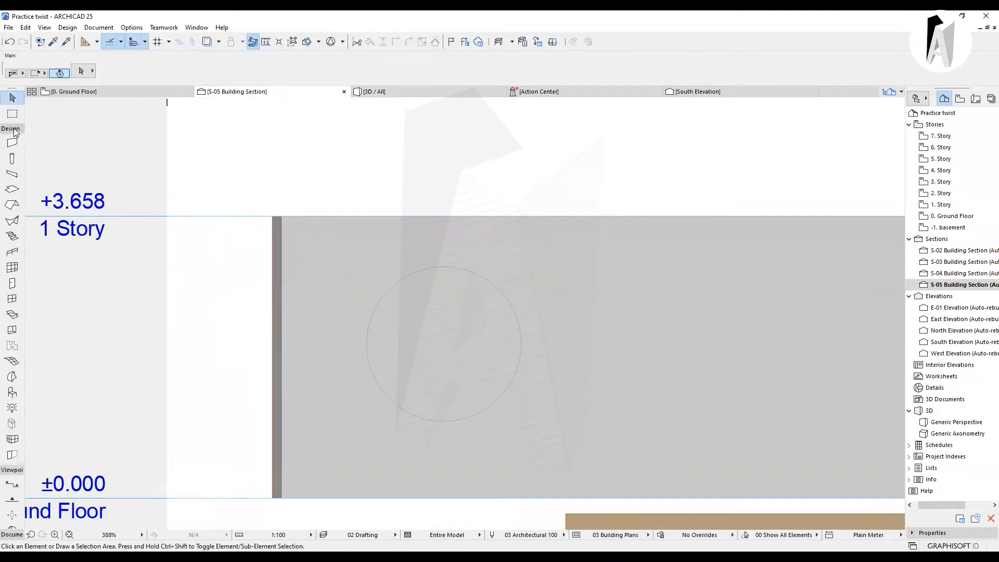
pyautogui.click(11, 377)
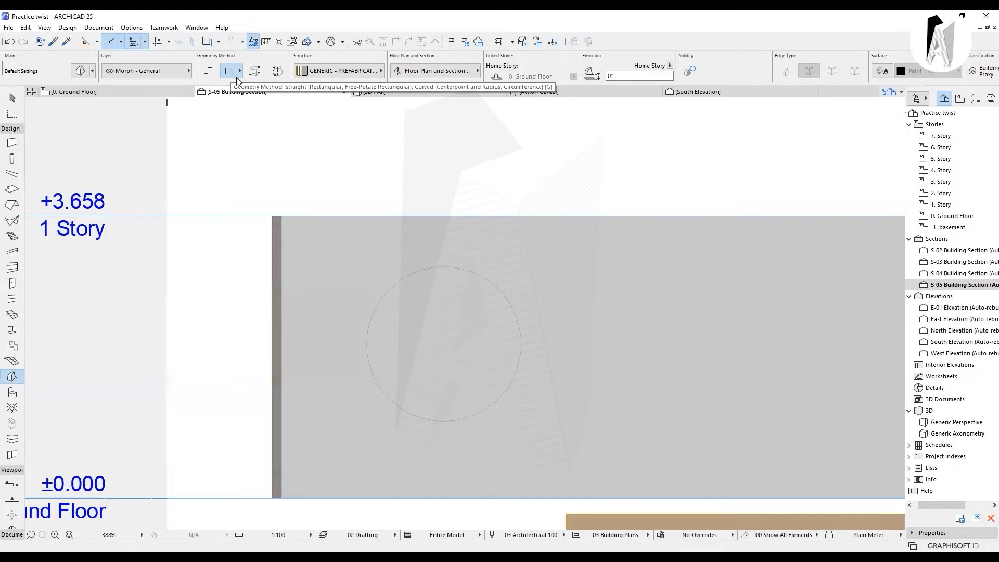
pyautogui.click(410, 412)
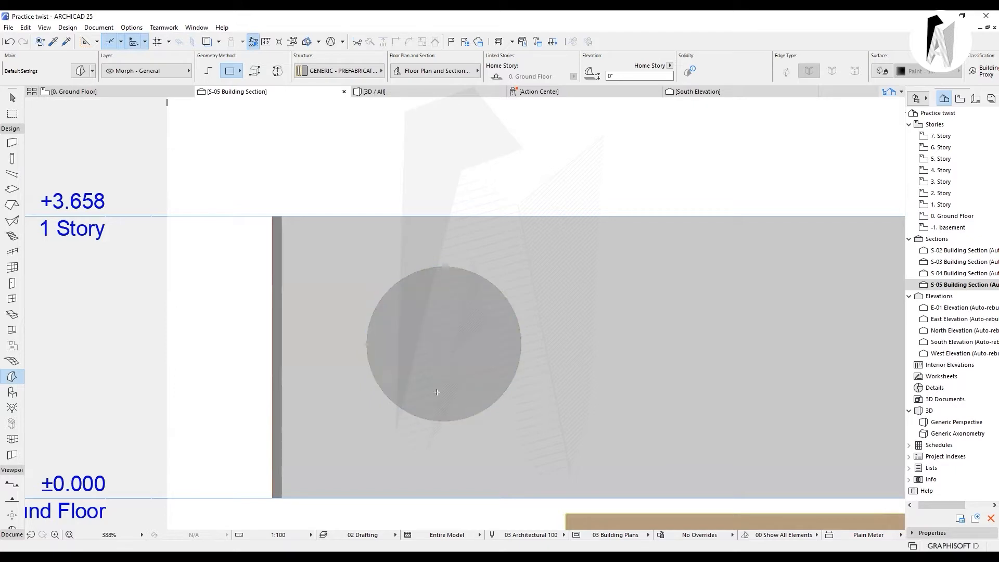
pyautogui.press('Escape')
pyautogui.click(430, 317)
pyautogui.press('Escape')
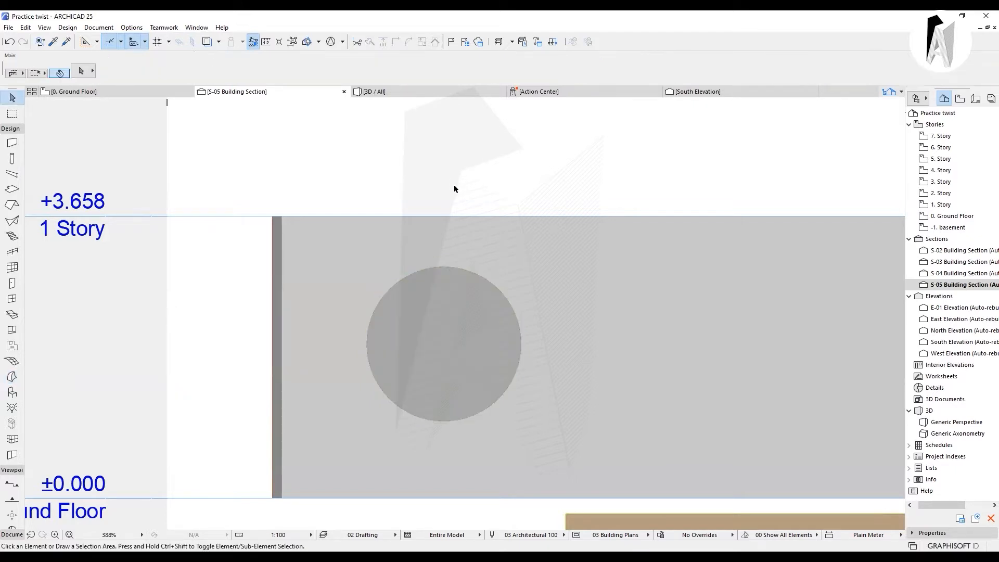
# - Extrude the circular morph through the wall in the 3D view with Push/Pull
pyautogui.click(393, 94)
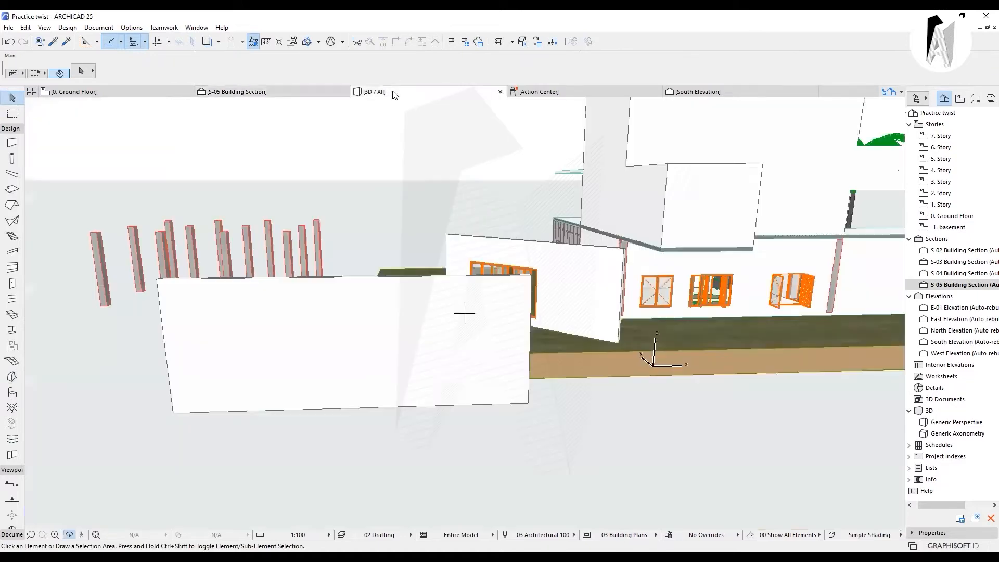
pyautogui.keyDown('shift'); pyautogui.moveTo(241, 434); pyautogui.dragTo(554, 354, button='middle'); pyautogui.keyUp('shift')
pyautogui.click(559, 384)
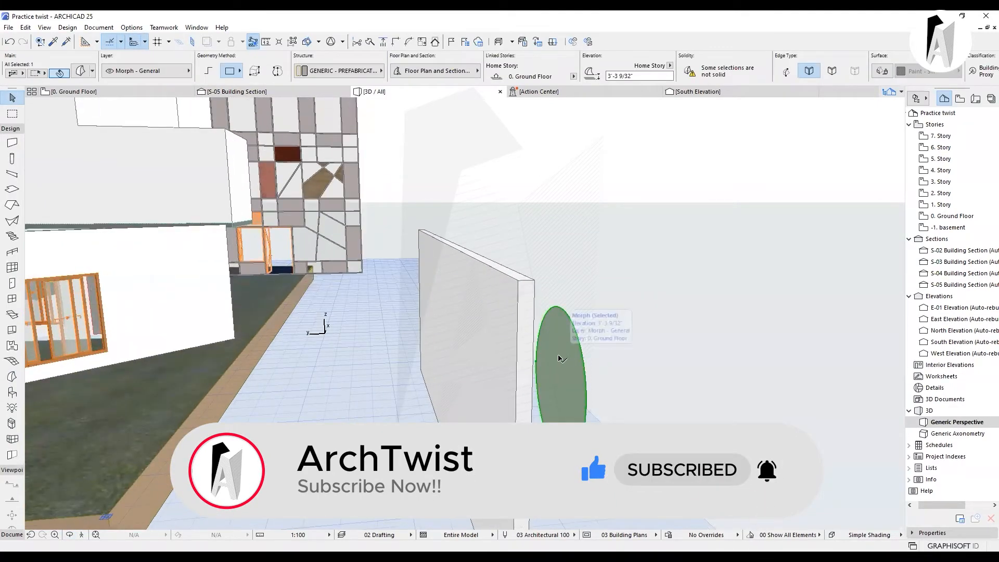
pyautogui.click(560, 355)
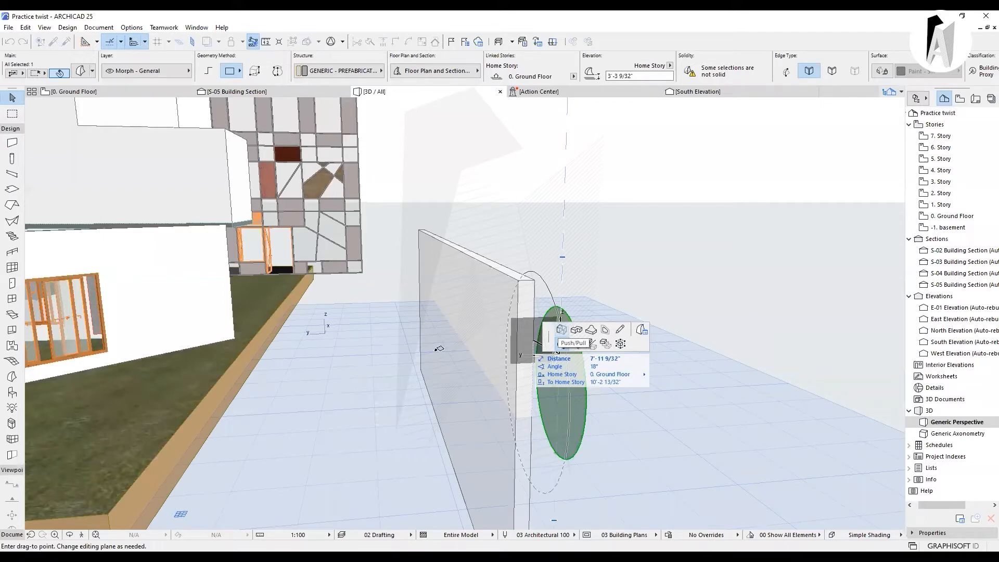
pyautogui.click(375, 359)
pyautogui.click(639, 282)
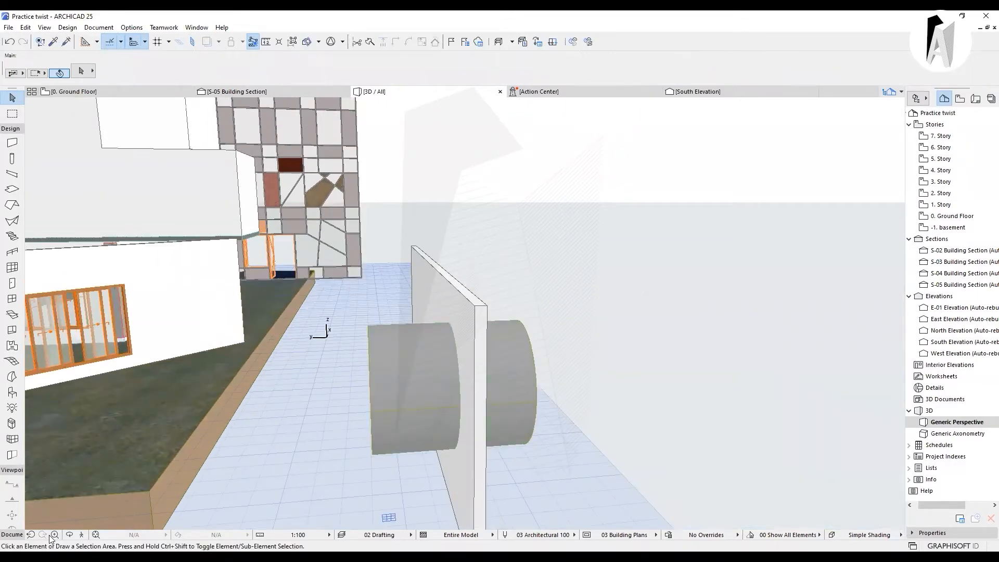
# - Undo the extrusion of the circular morph
pyautogui.click(69, 535)
pyautogui.moveTo(343, 372); pyautogui.dragTo(480, 344)
pyautogui.moveTo(480, 345)
pyautogui.keyDown('shift'); pyautogui.mouseDown(button='middle')
pyautogui.moveTo(466, 327)
pyautogui.moveTo(443, 357)
pyautogui.moveTo(481, 360)
pyautogui.mouseUp(button='middle'); pyautogui.keyUp('shift')
pyautogui.hotkey('ctrl', 'z')
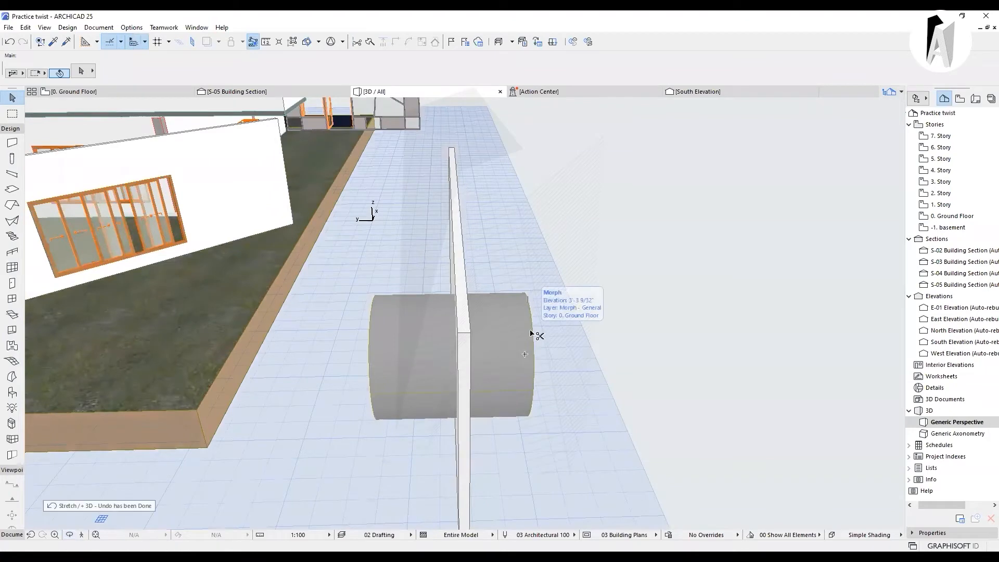
pyautogui.hotkey('ctrl', 'z')
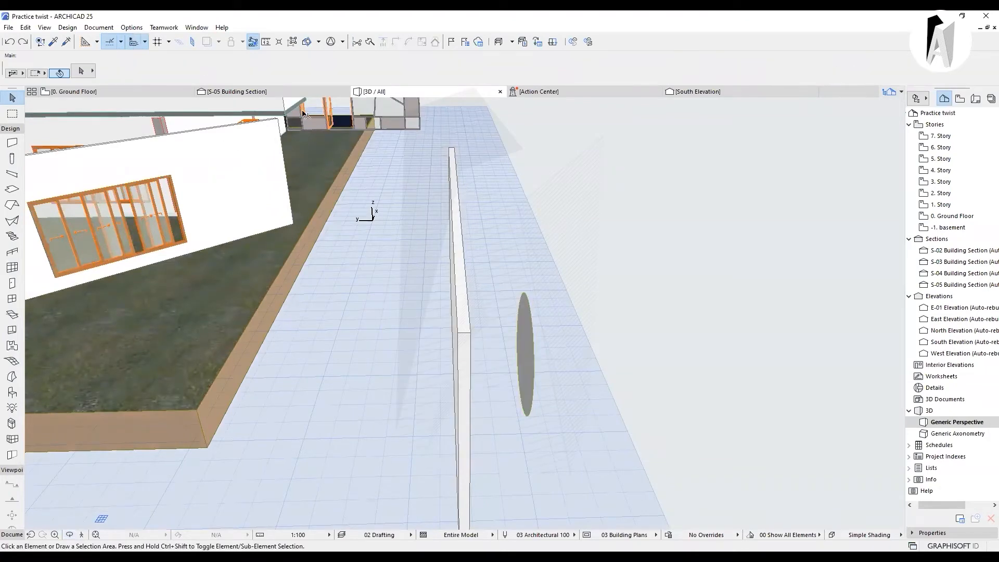
pyautogui.click(248, 91)
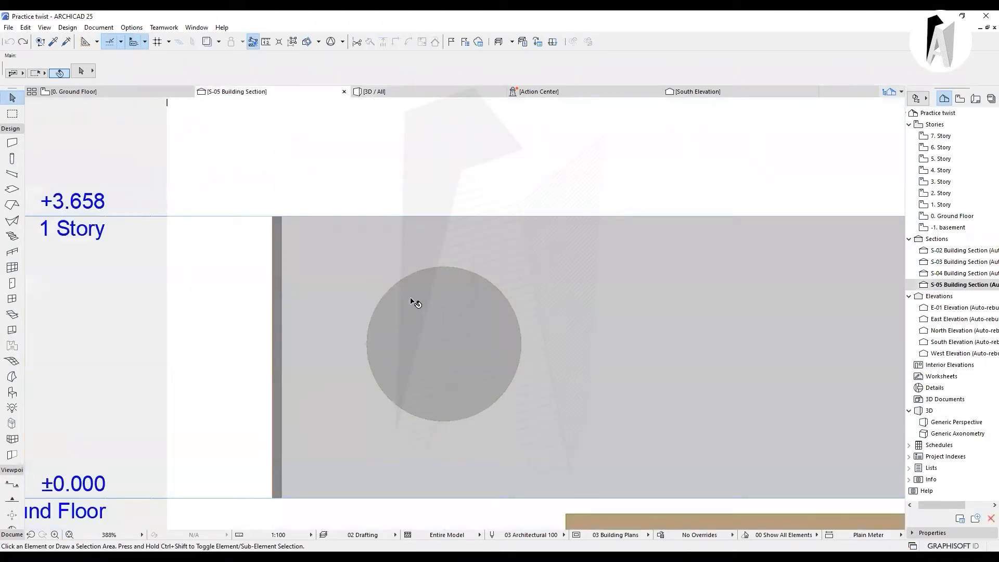
pyautogui.click(426, 328)
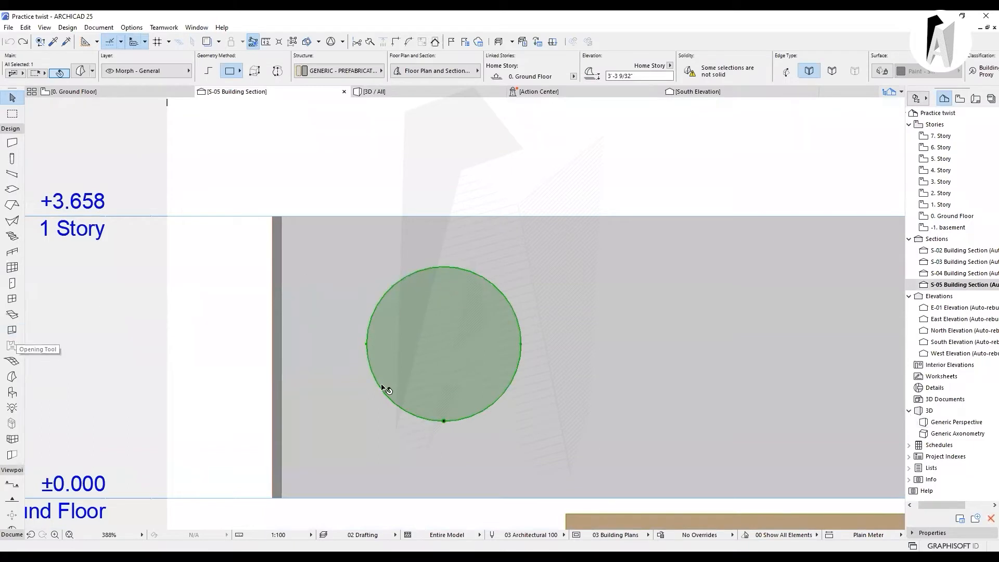
pyautogui.press('Escape')
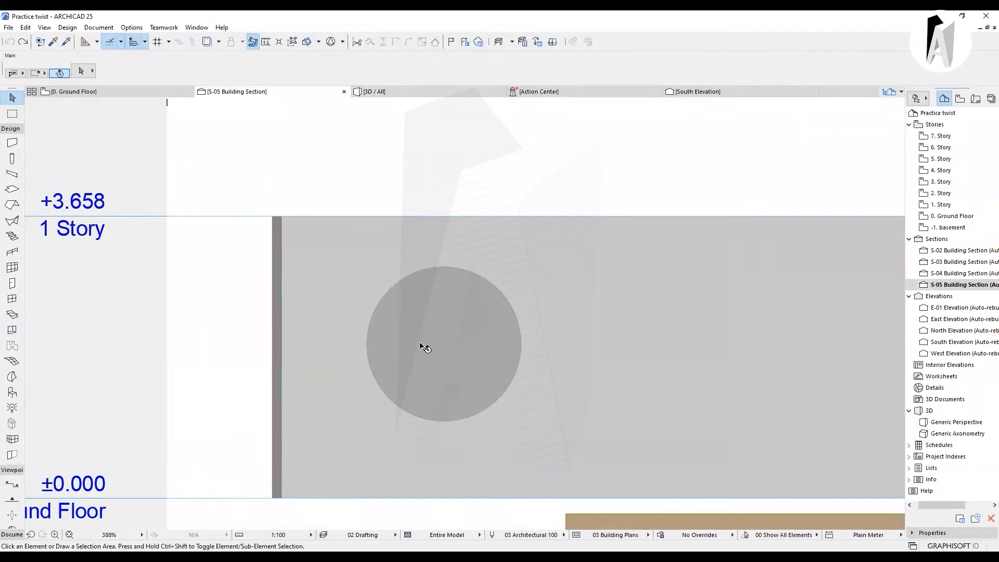
pyautogui.click(11, 376)
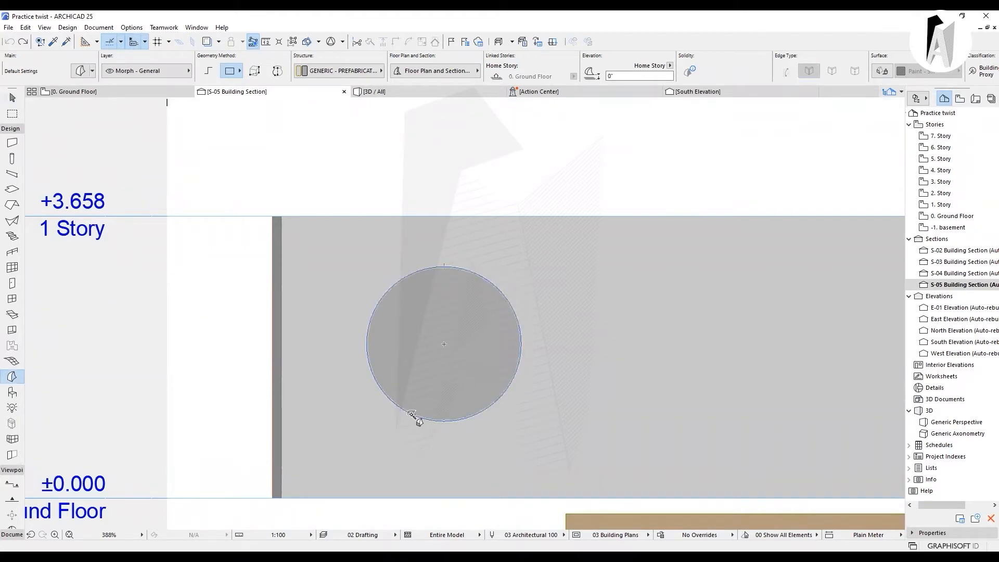
pyautogui.press('Escape')
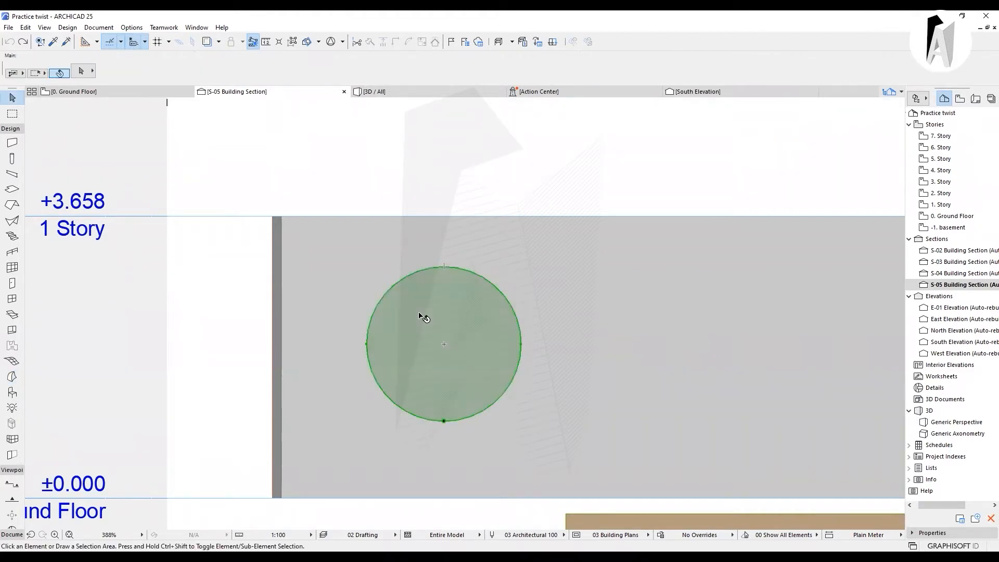
pyautogui.click(420, 315)
# - Extrude the circular morph in the 3D view with Push/Pull so the cylinder passes through the wall
pyautogui.click(396, 92)
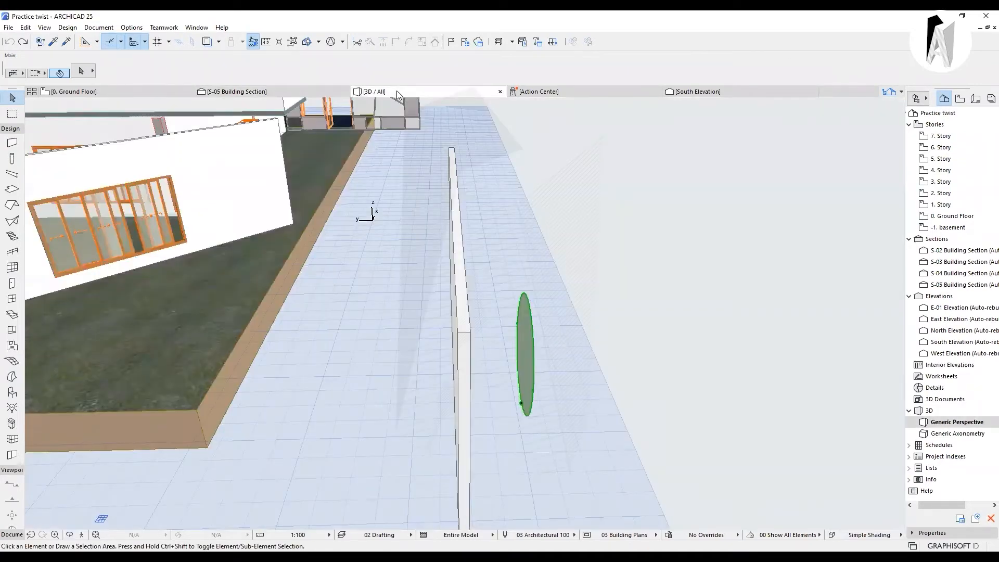
pyautogui.click(393, 447)
pyautogui.click(70, 535)
pyautogui.moveTo(468, 426); pyautogui.dragTo(512, 374)
pyautogui.press('Escape')
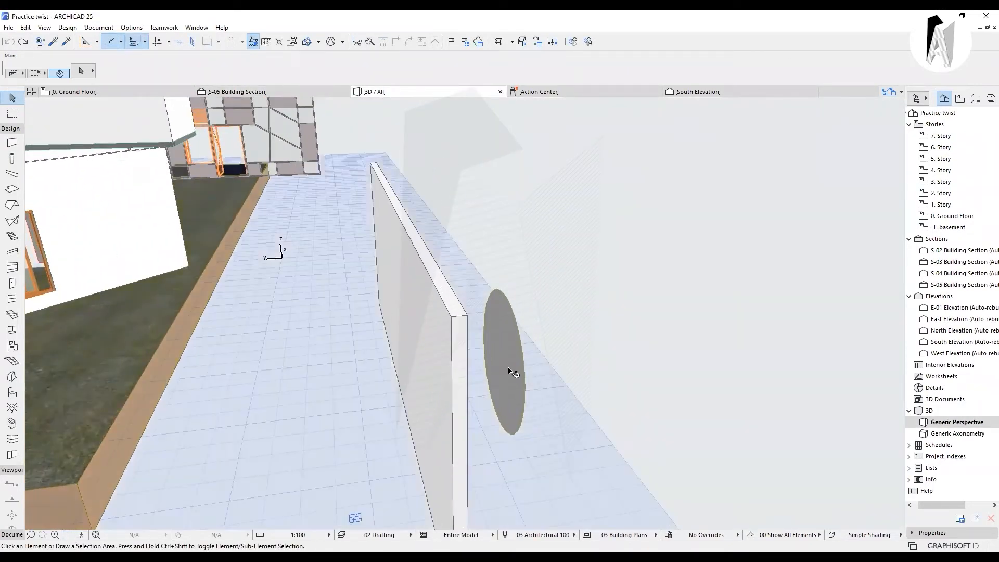
pyautogui.click(504, 346)
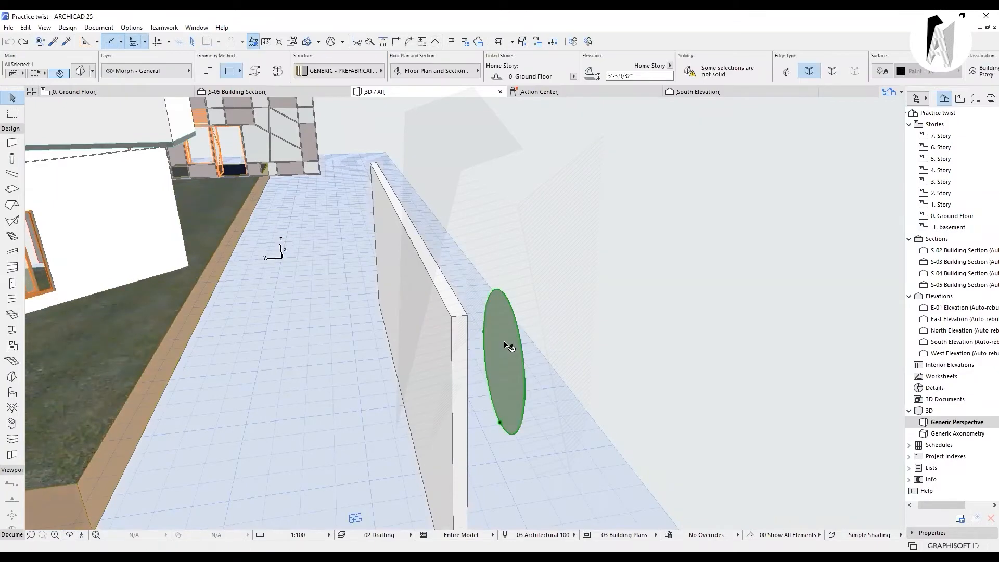
pyautogui.click(504, 342)
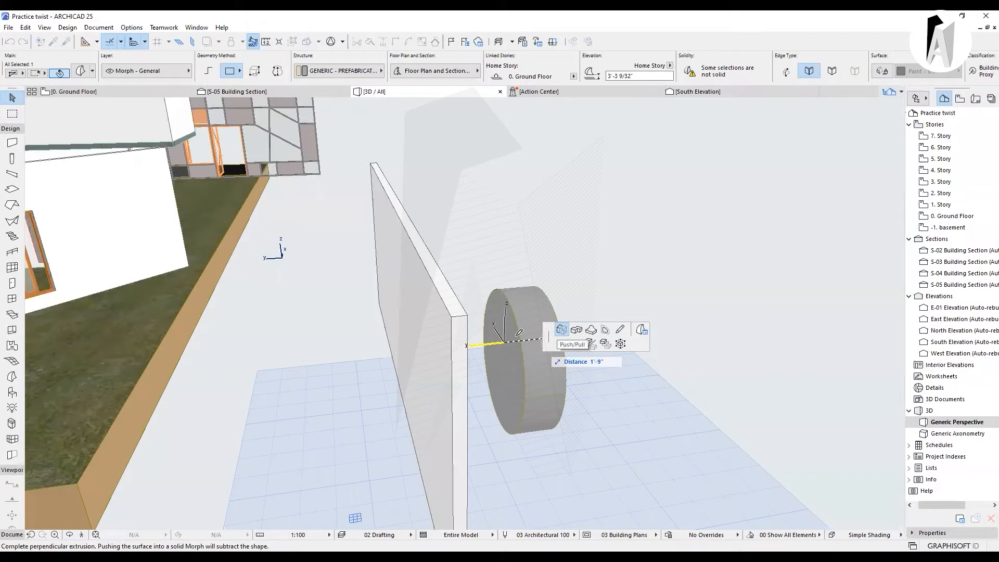
pyautogui.click(307, 350)
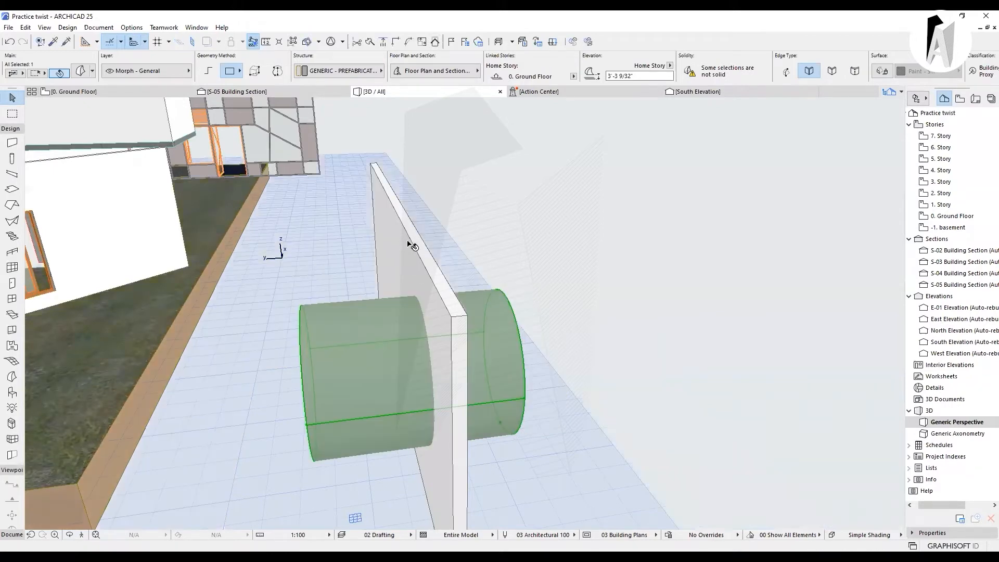
pyautogui.press('Escape')
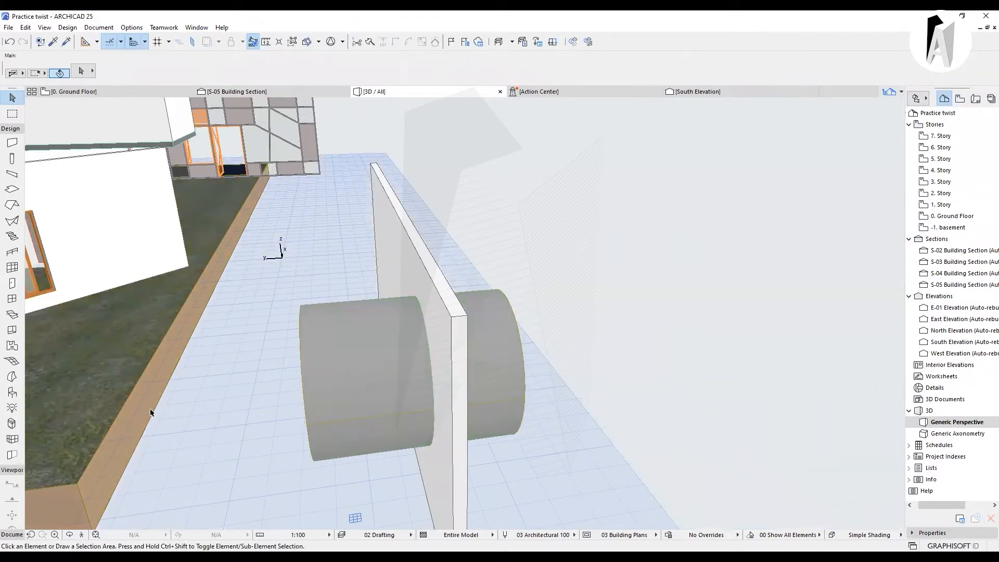
pyautogui.click(70, 535)
pyautogui.moveTo(501, 454); pyautogui.dragTo(527, 313)
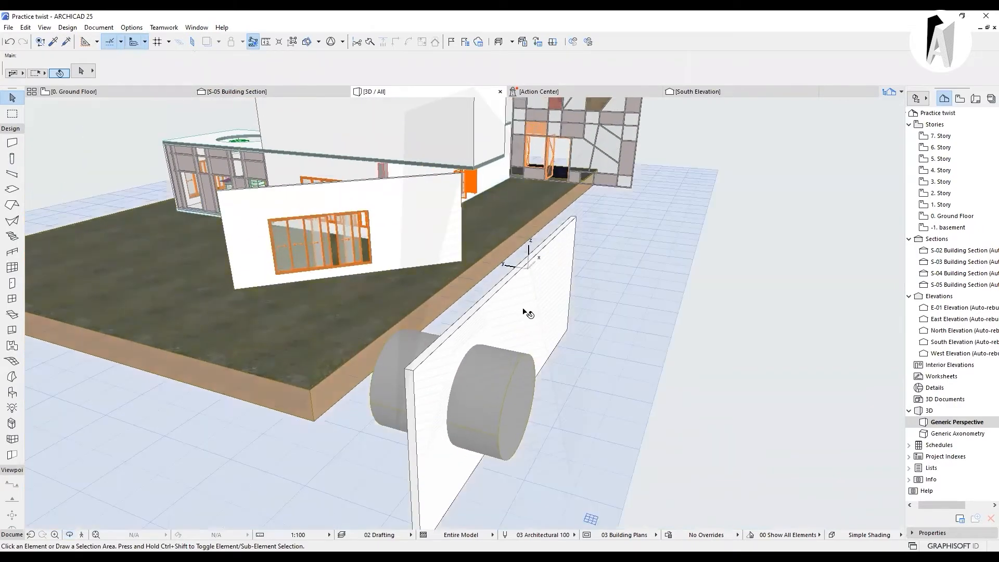
pyautogui.click(520, 308)
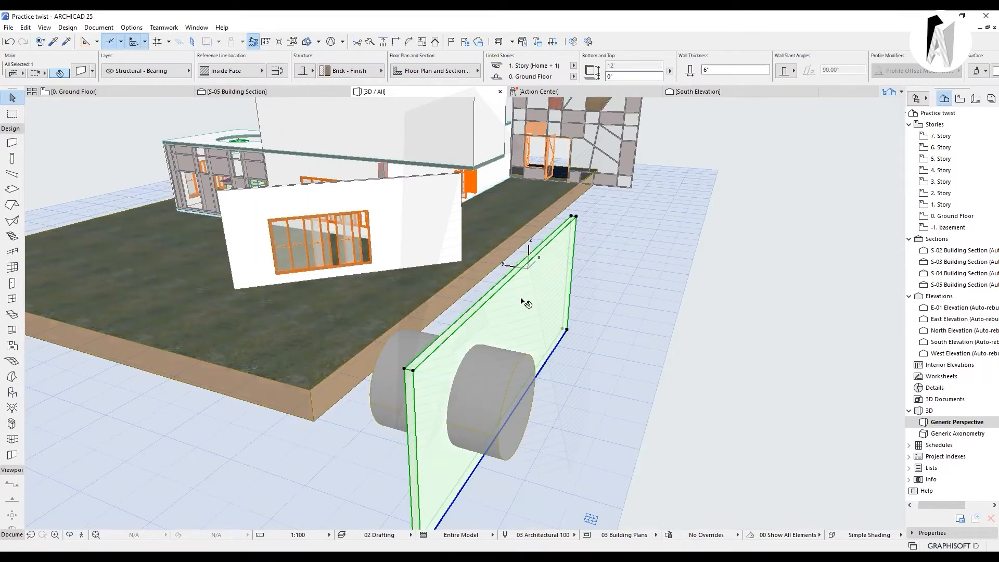
pyautogui.rightClick(521, 299)
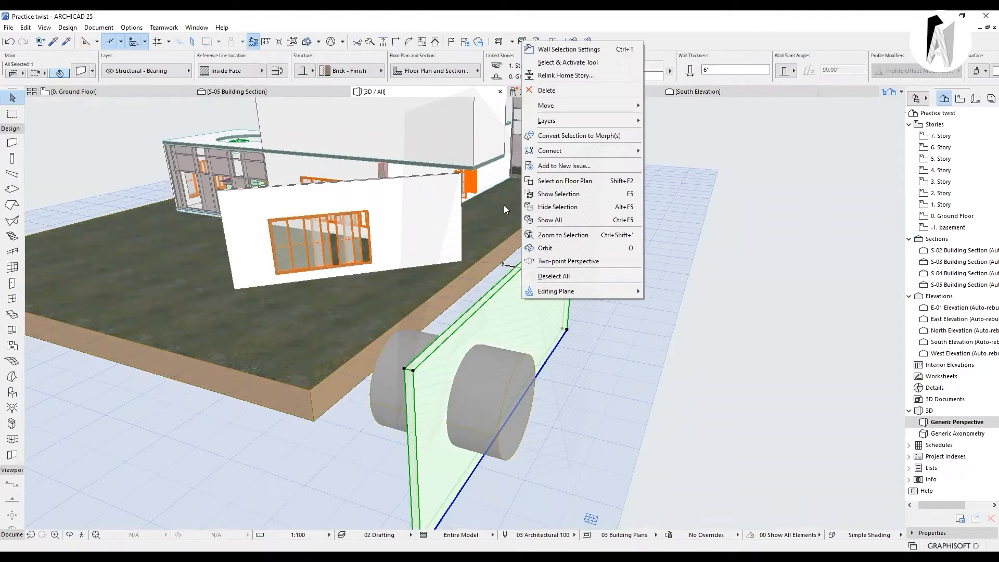
pyautogui.moveTo(559, 150)
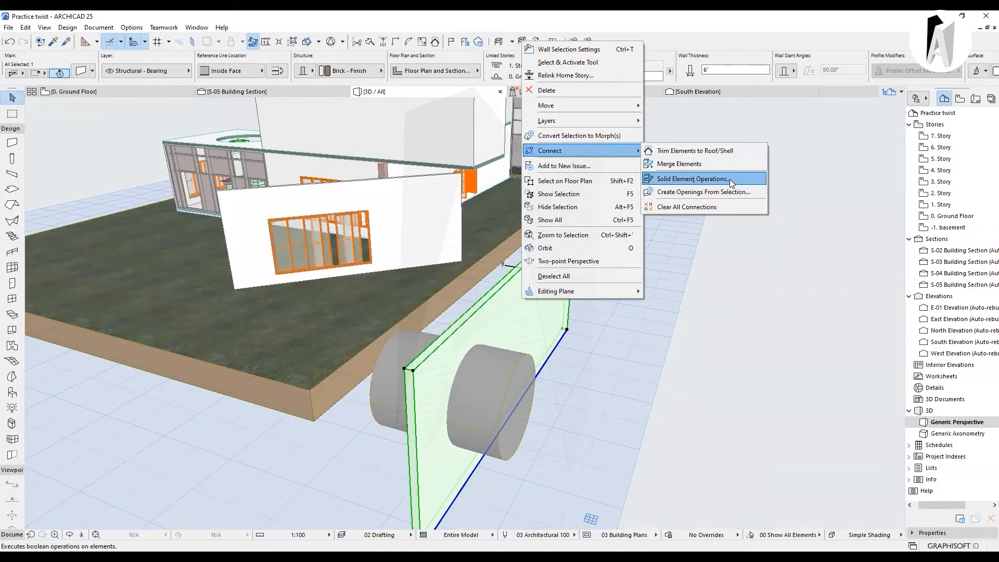
pyautogui.click(719, 275)
pyautogui.click(703, 282)
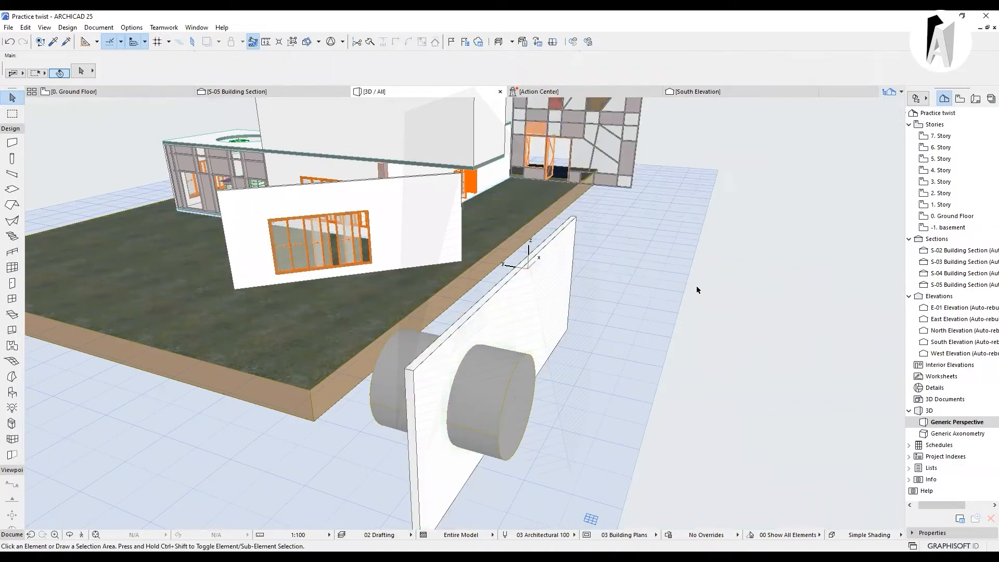
# - Start Solid Element Operations for the wall pierced by the cylinder and add the wall as the target
pyautogui.click(535, 287)
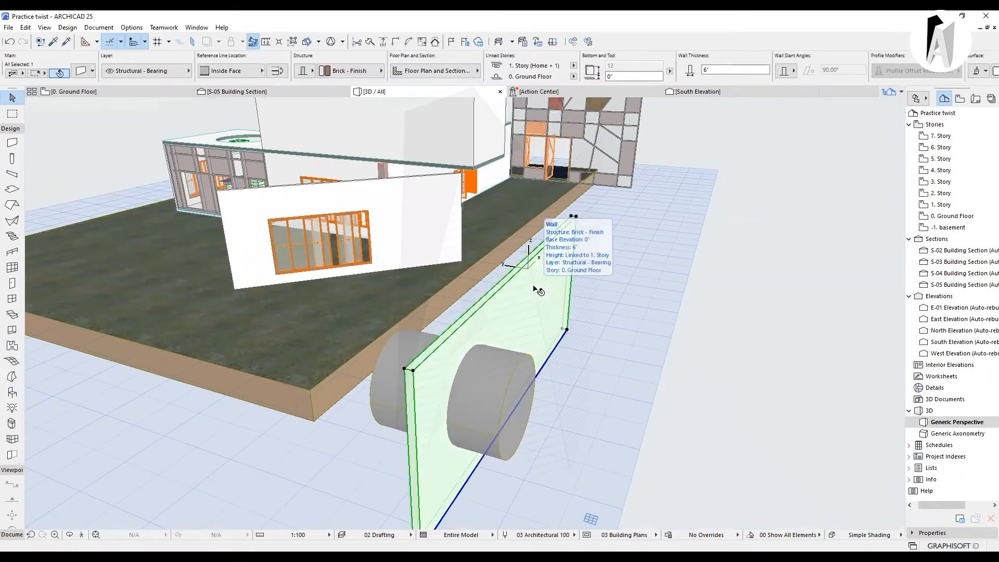
pyautogui.rightClick(534, 285)
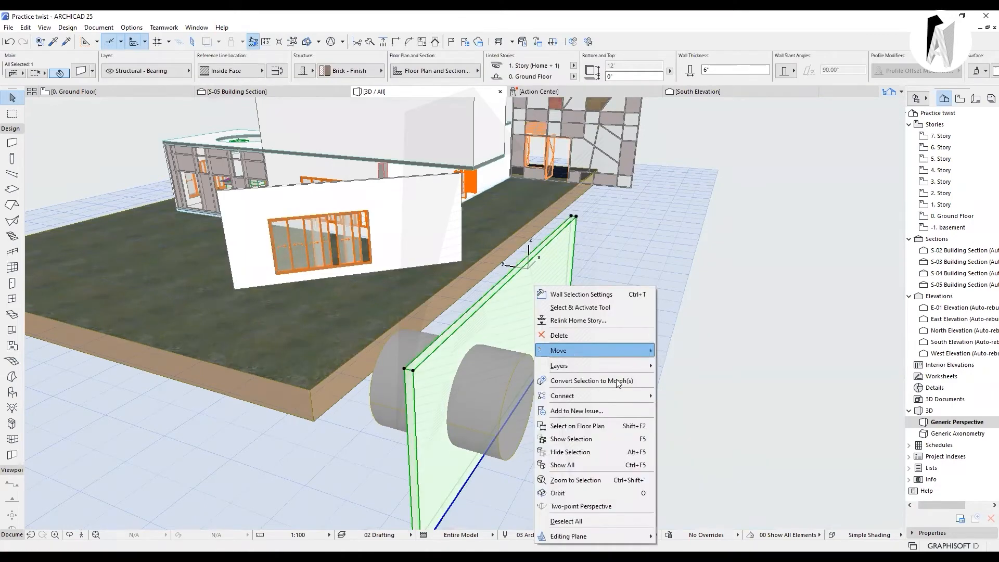
pyautogui.moveTo(610, 396)
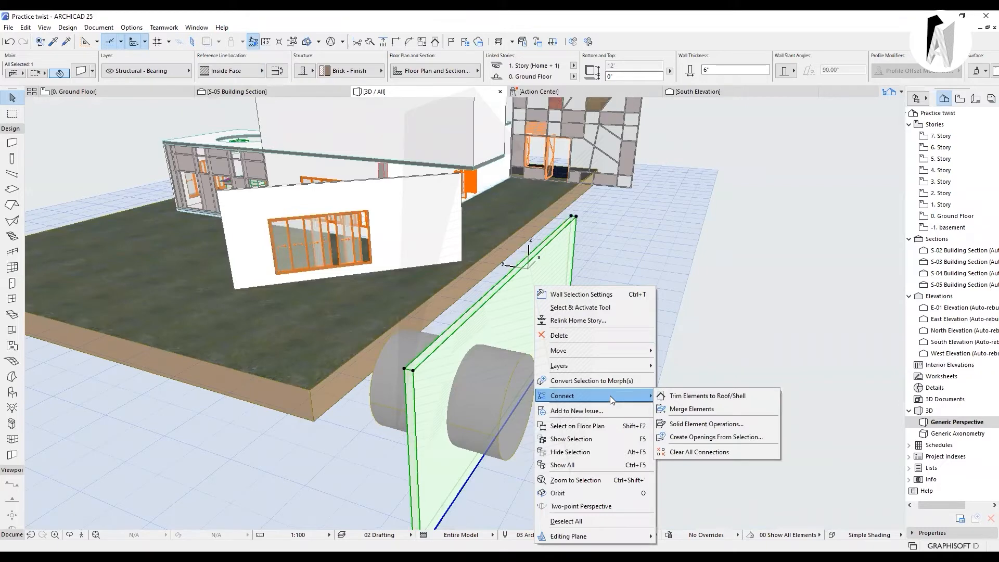
pyautogui.click(702, 424)
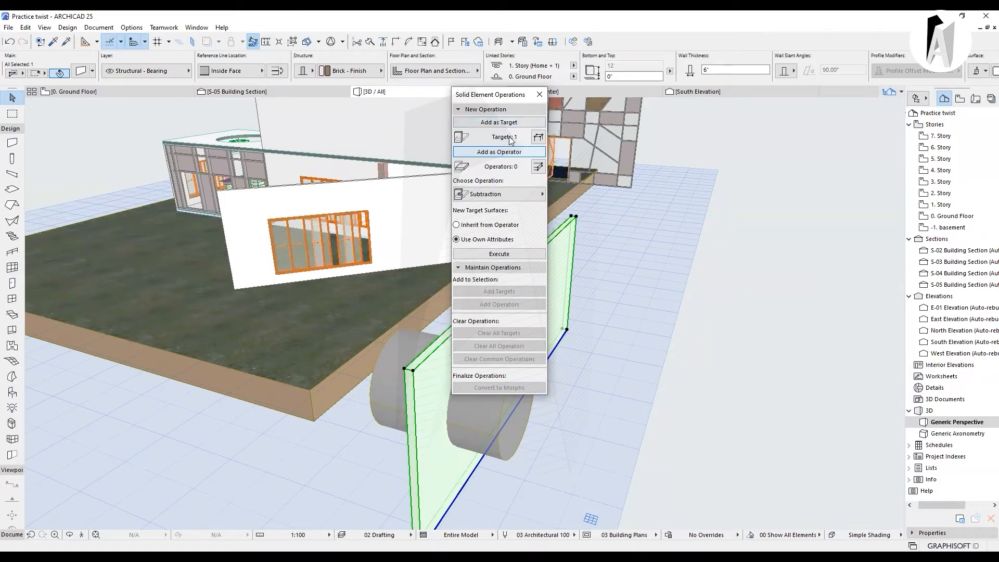
# - Add the cylindrical morph as the operator of the Subtraction operation
pyautogui.click(391, 354)
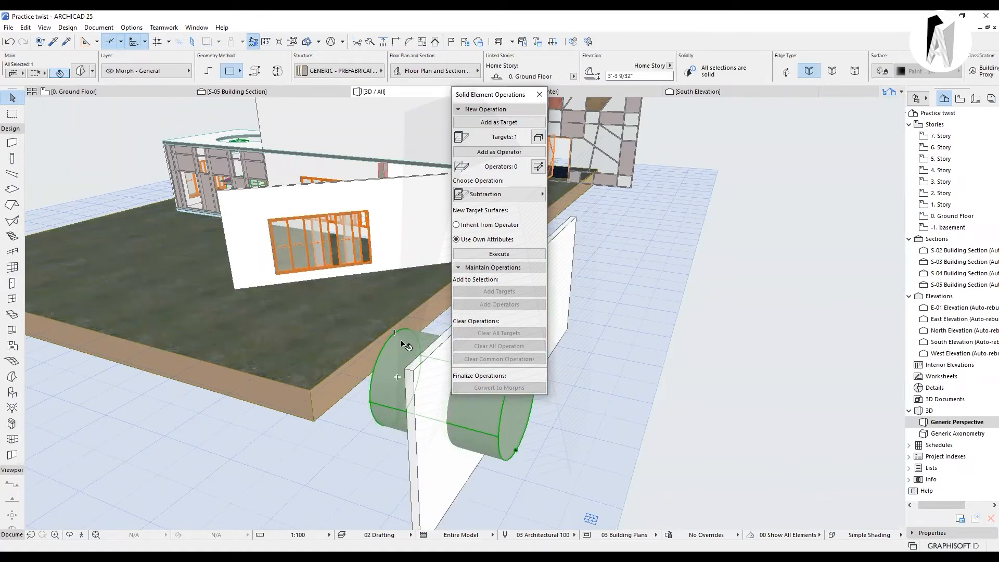
pyautogui.click(506, 153)
pyautogui.click(511, 123)
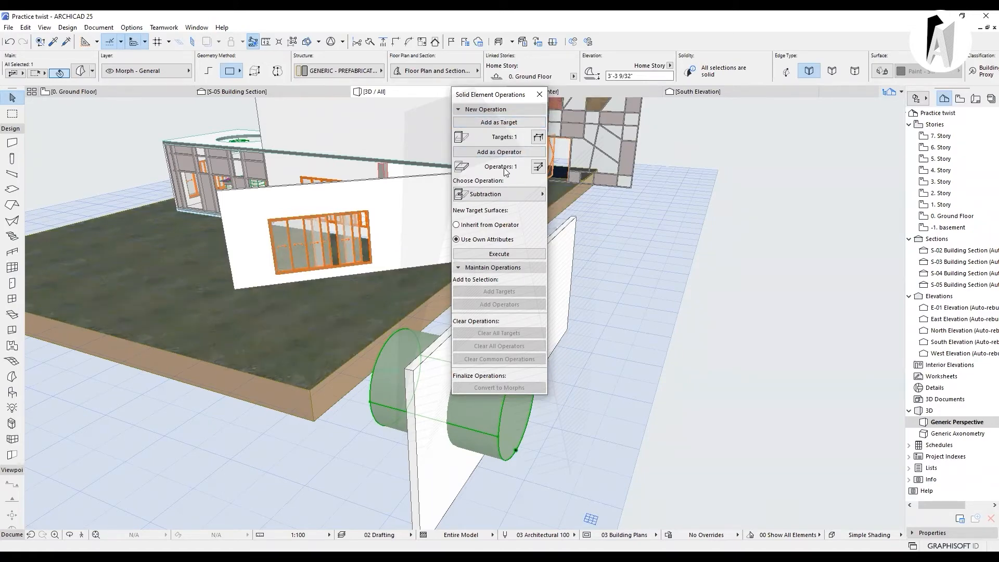
# - Execute the Subtraction of the cylindrical morph from the wall, keeping Use Own Attributes, and close Solid Element Operations
pyautogui.click(490, 195)
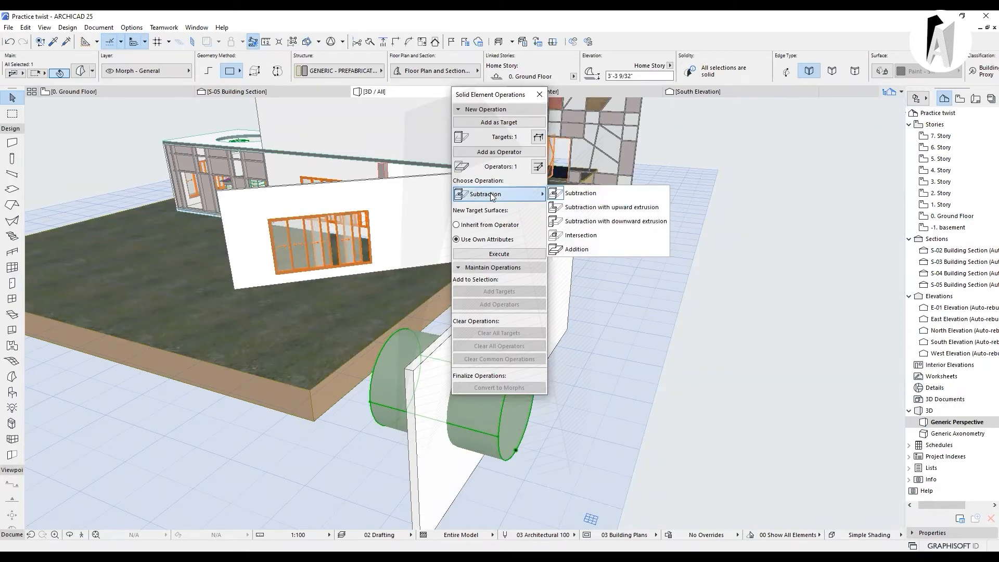
pyautogui.click(485, 197)
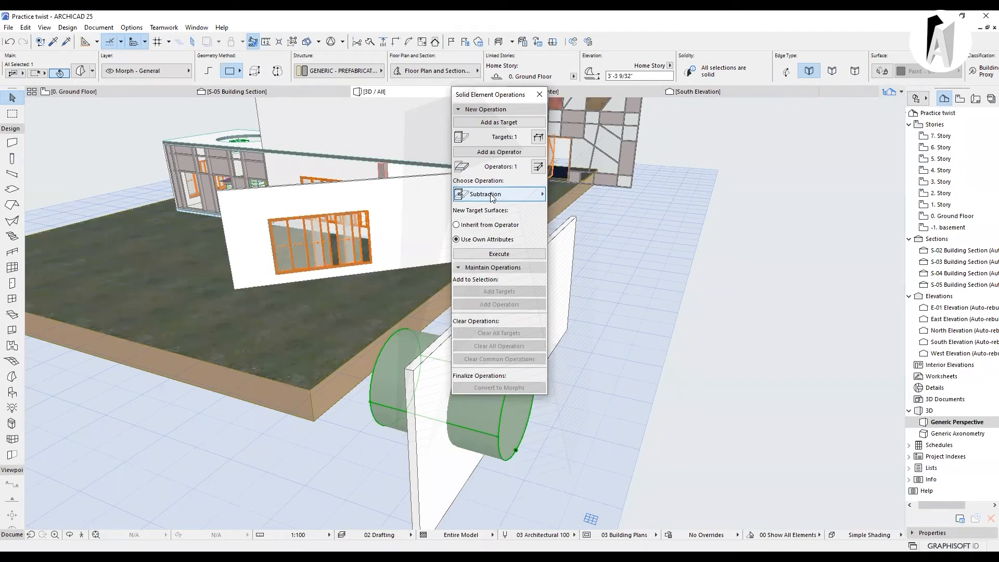
pyautogui.click(492, 254)
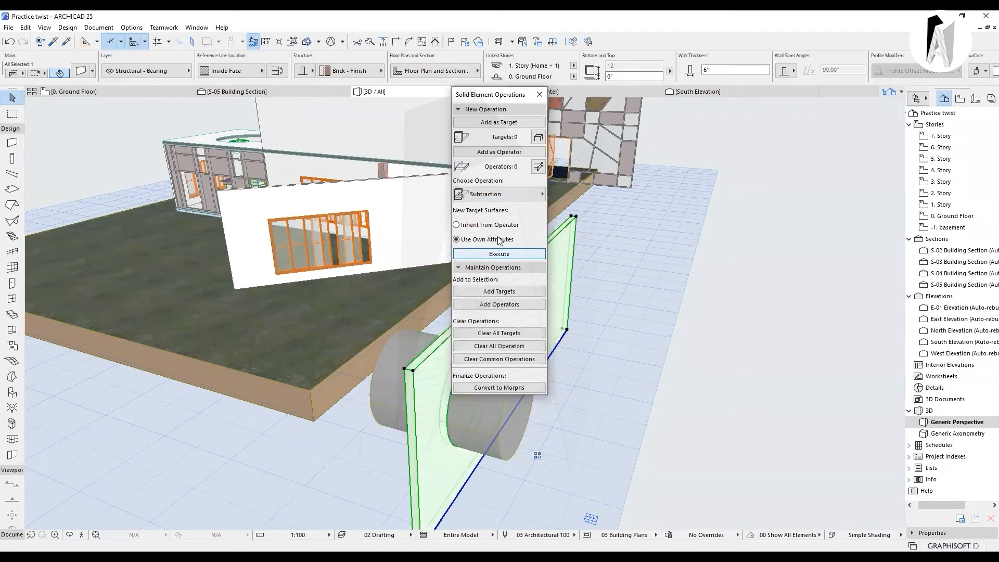
pyautogui.click(540, 95)
pyautogui.click(639, 359)
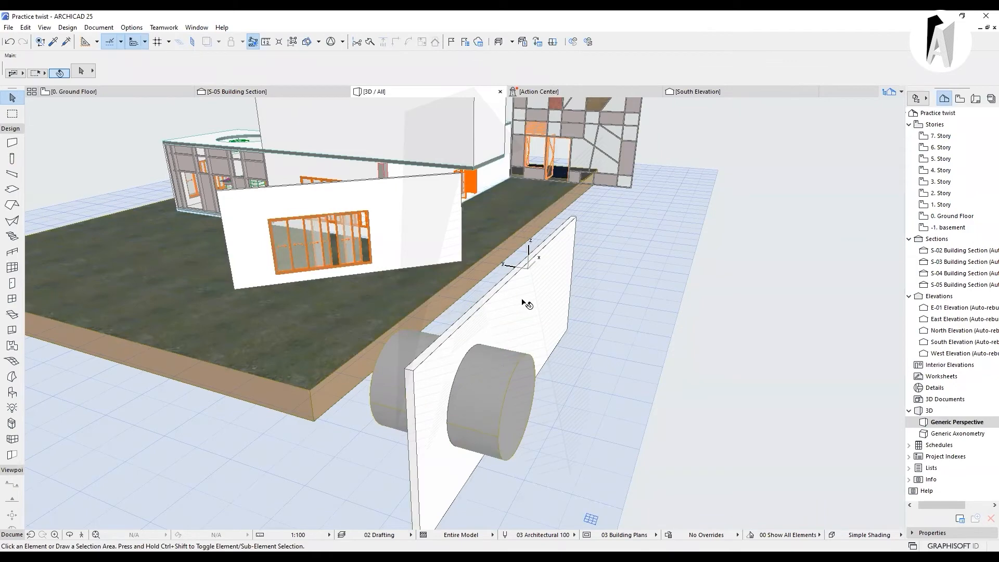
# - Move the cylindrical morph from its general morph layer to the Hidden layer and inspect the wall's circular opening
pyautogui.click(510, 387)
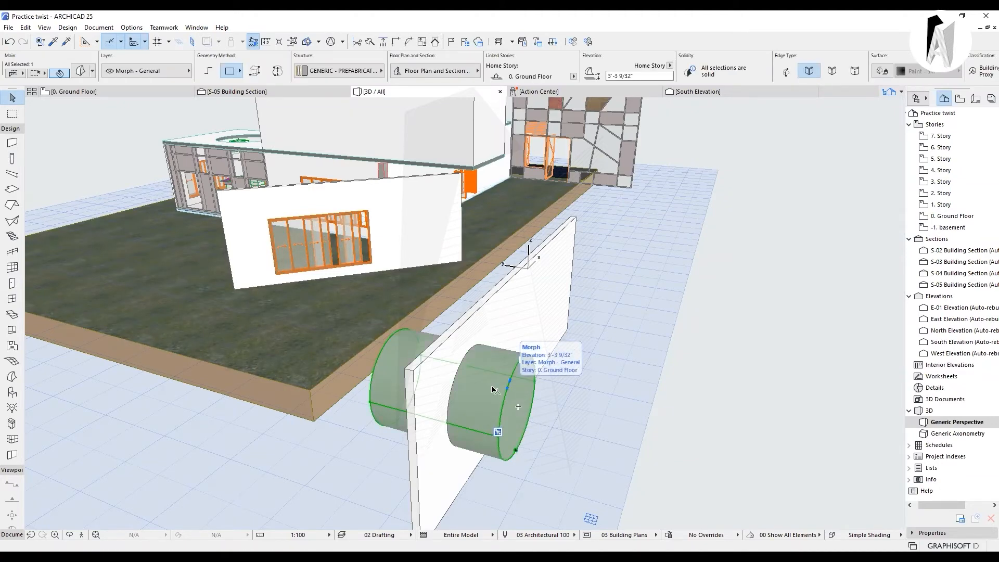
pyautogui.click(137, 70)
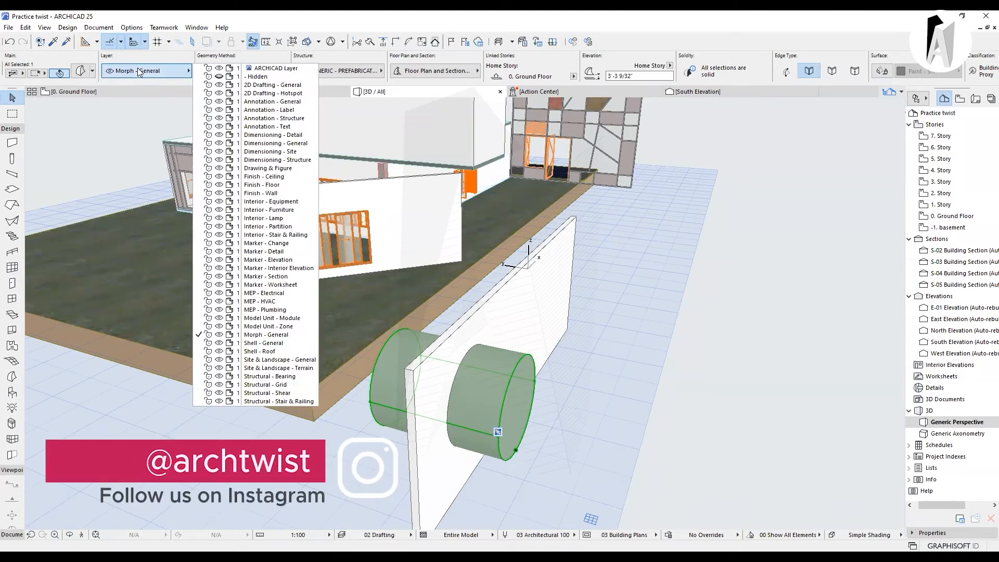
pyautogui.click(268, 77)
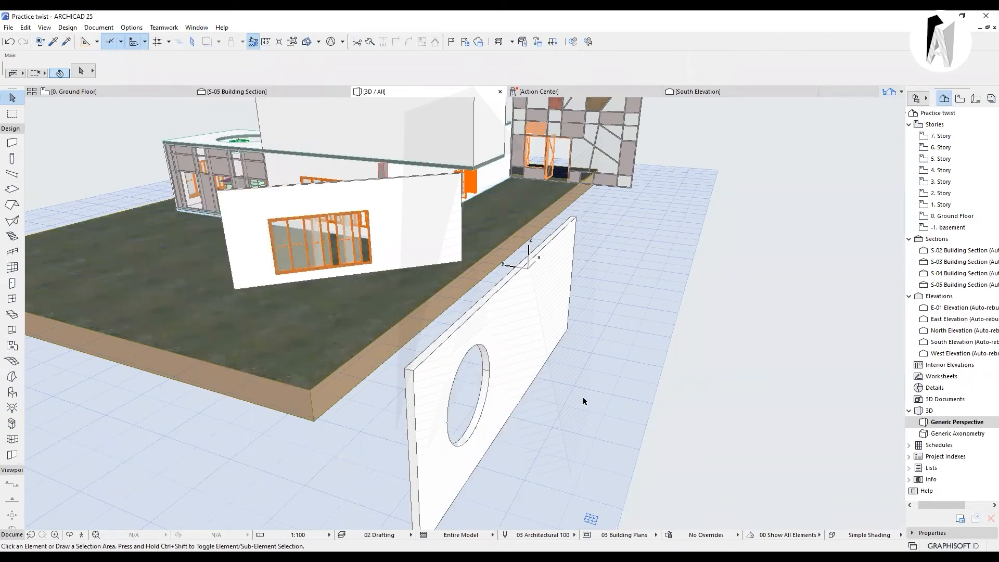
pyautogui.moveTo(582, 398); pyautogui.dragTo(671, 446)
pyautogui.click(70, 534)
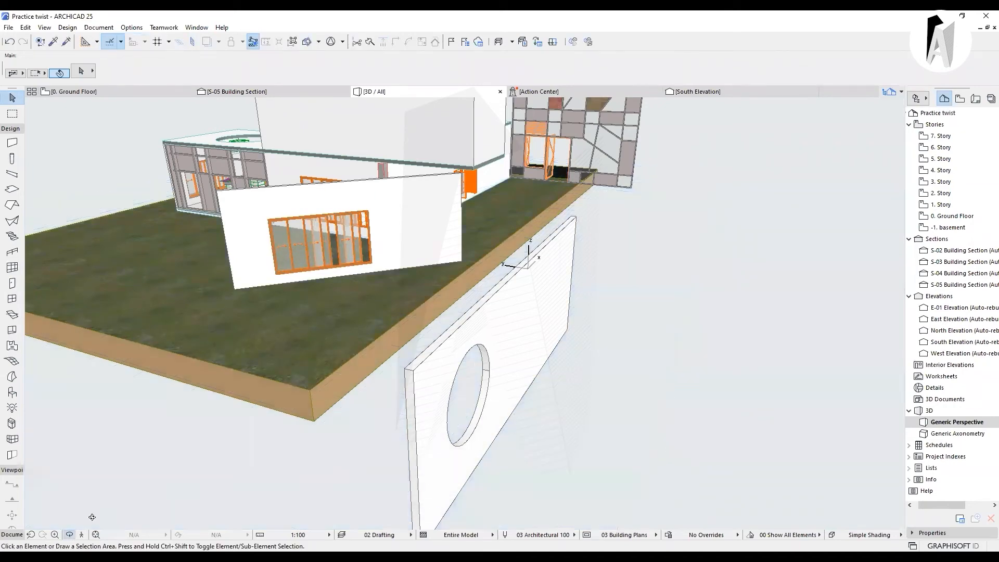
pyautogui.moveTo(498, 446); pyautogui.dragTo(415, 379)
pyautogui.moveTo(419, 424); pyautogui.dragTo(439, 423)
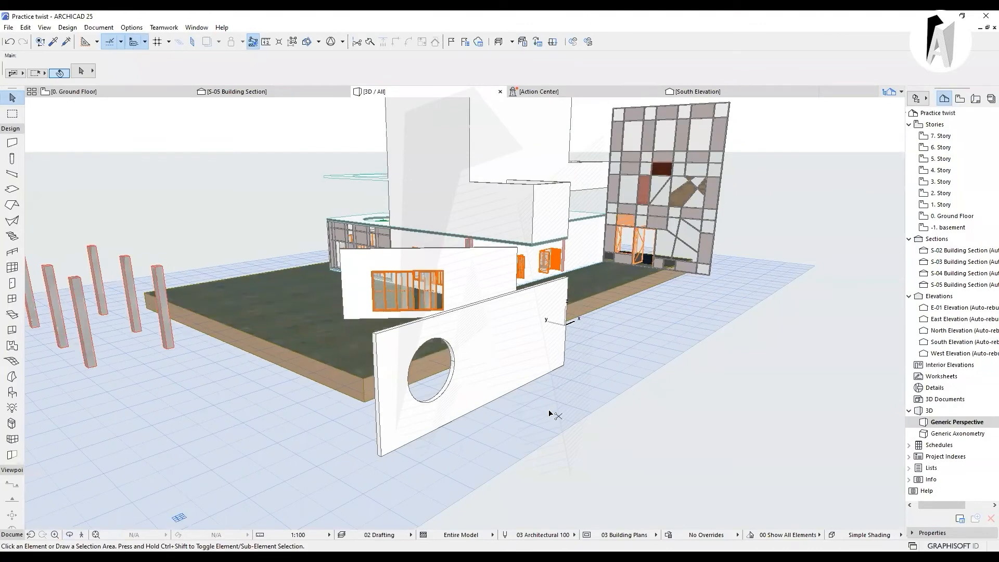
# - Undo the morph's layer change, the solid subtraction and the extrusion of the circular morph
pyautogui.hotkey('ctrl', 'z')
pyautogui.hotkey('ctrl', 'z')
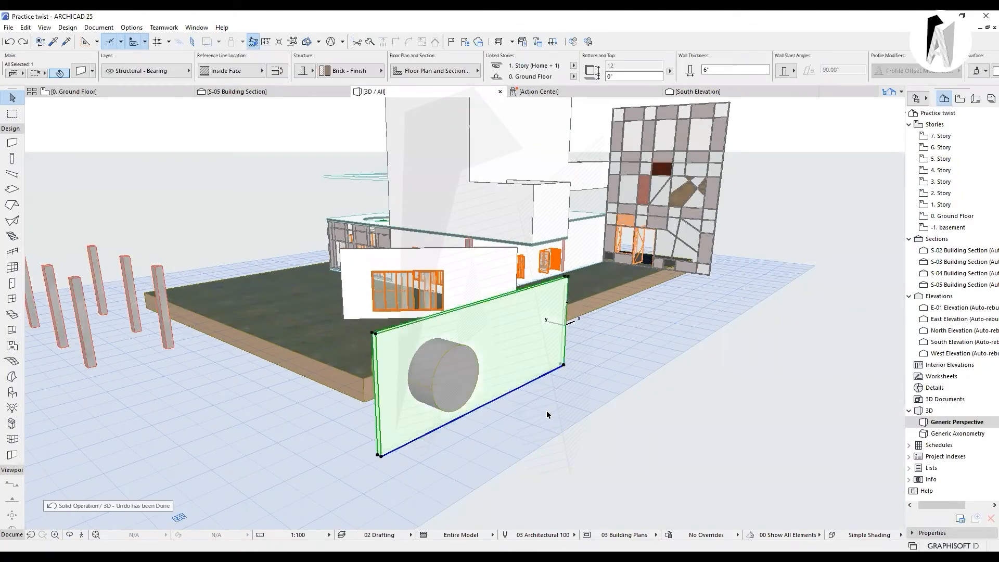
pyautogui.hotkey('ctrl', 'z')
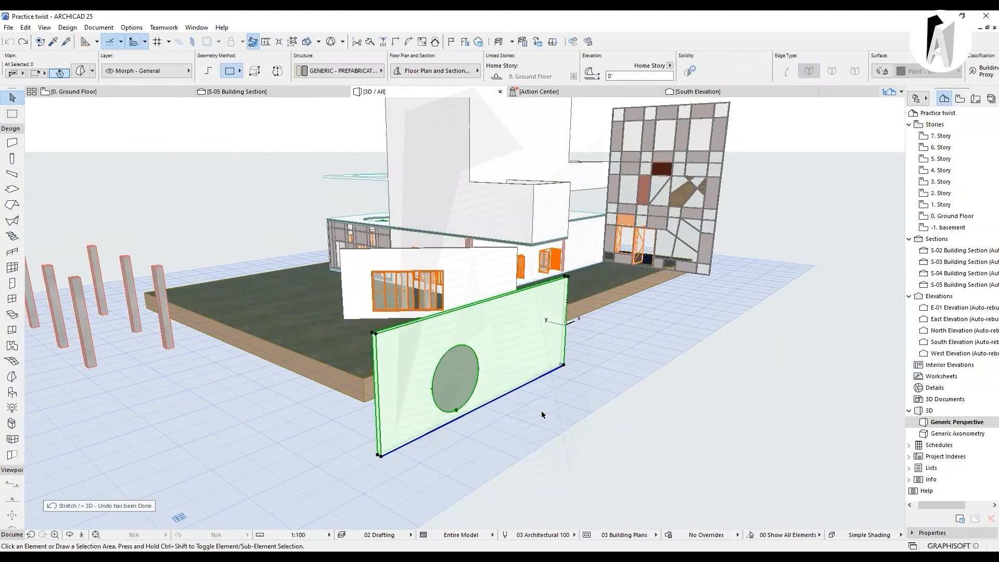
# - Extrude the flat circular morph through the wall again so that the cylinder projects from both faces
pyautogui.click(70, 536)
pyautogui.moveTo(155, 460); pyautogui.dragTo(519, 383)
pyautogui.click(520, 377)
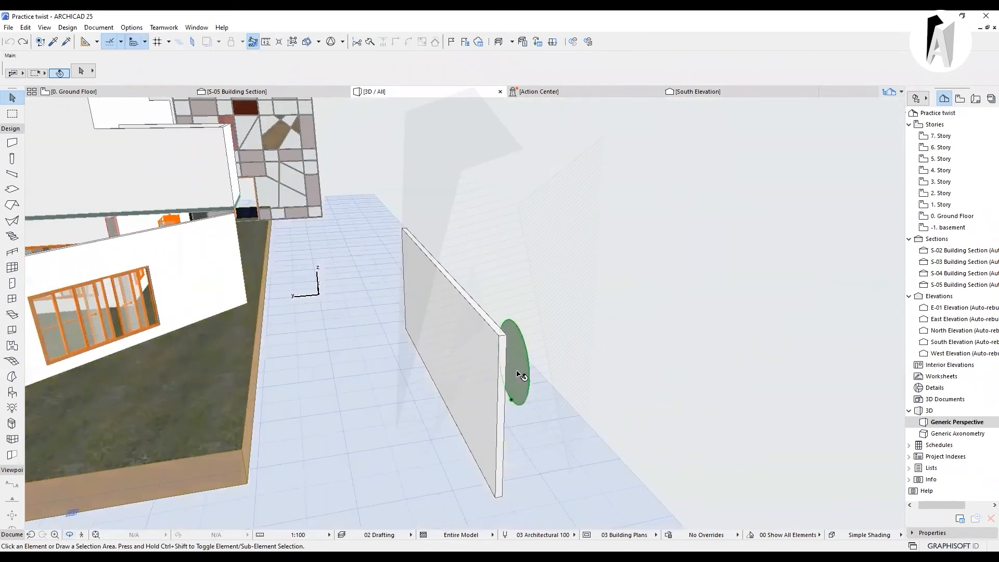
pyautogui.click(421, 372)
pyautogui.click(588, 280)
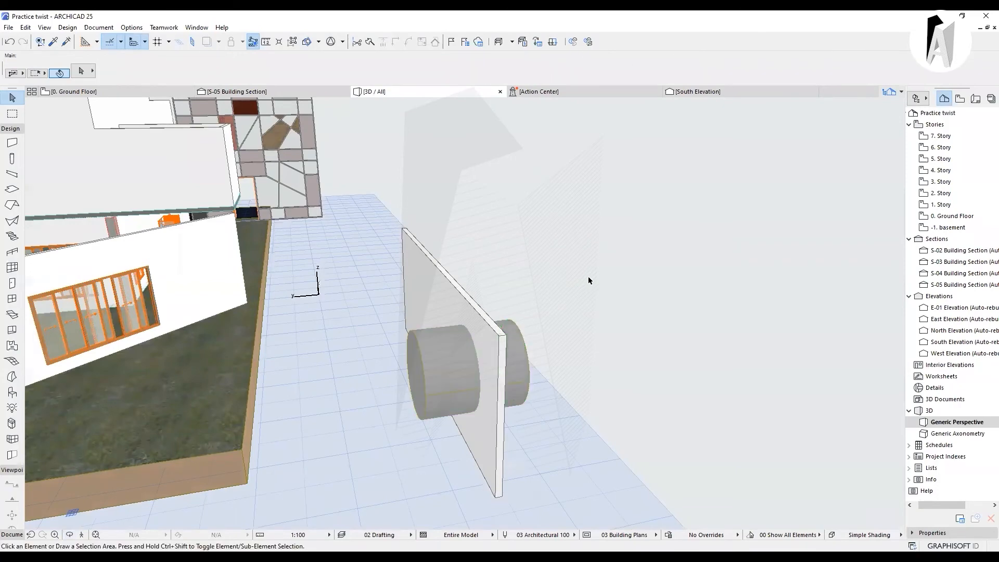
# - Open Solid Element Operations for the wall pierced by the cylinder and set the wall as the target
pyautogui.click(425, 270)
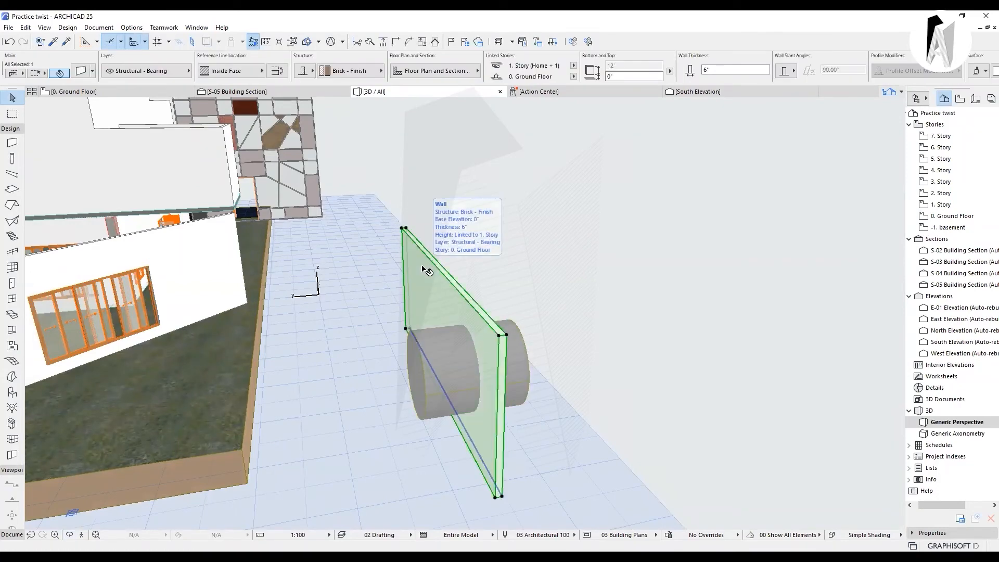
pyautogui.click(450, 231)
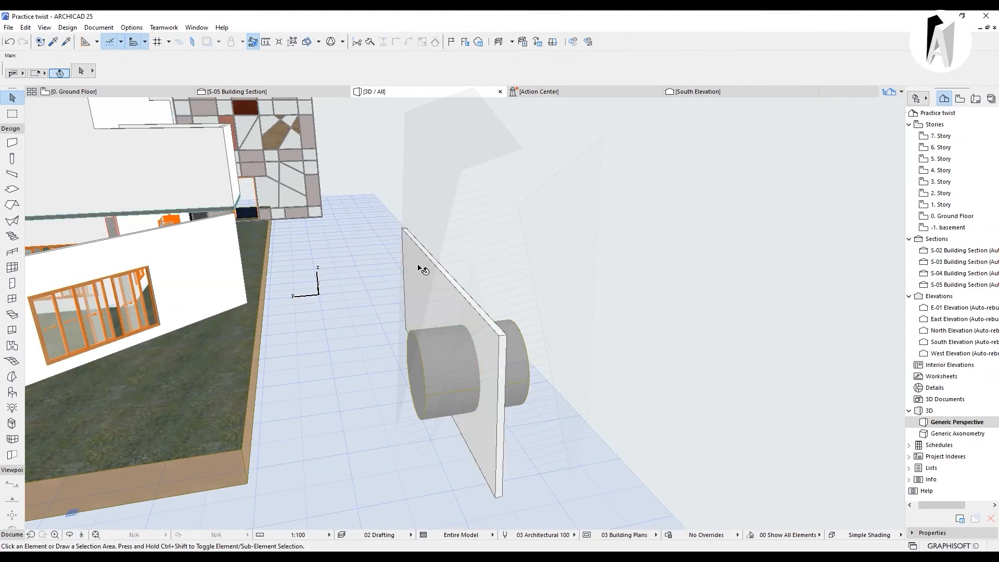
pyautogui.click(423, 274)
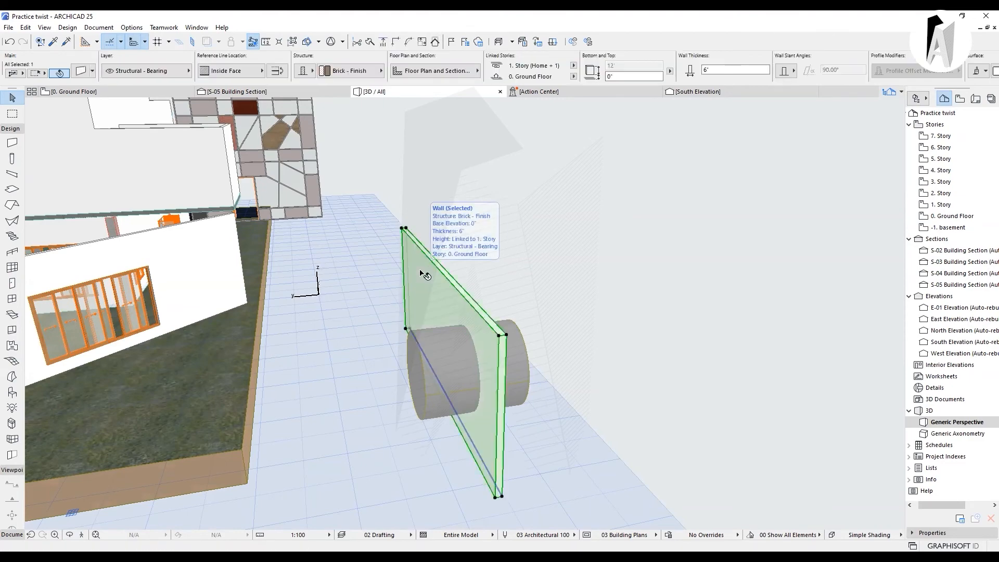
pyautogui.rightClick(420, 270)
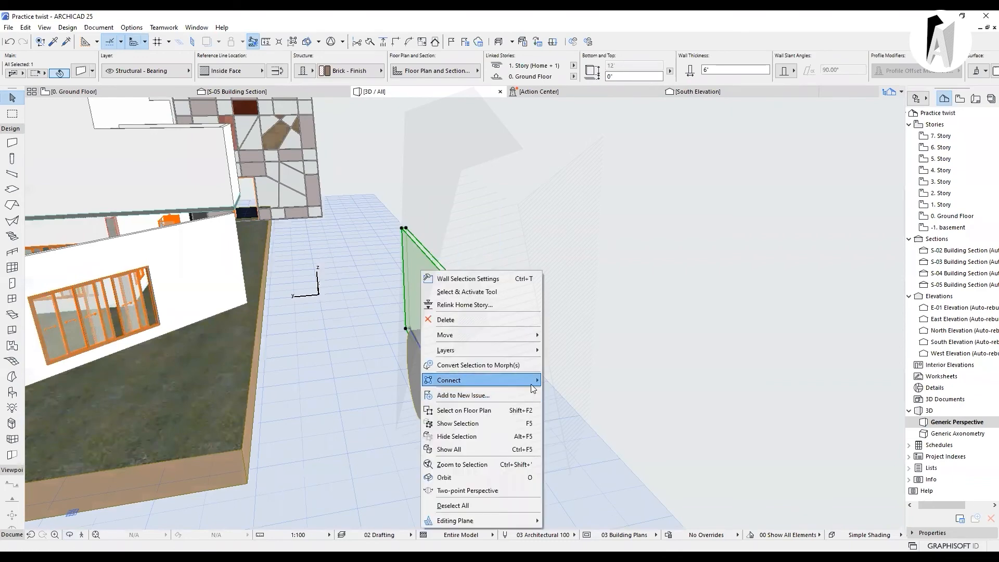
pyautogui.moveTo(530, 384)
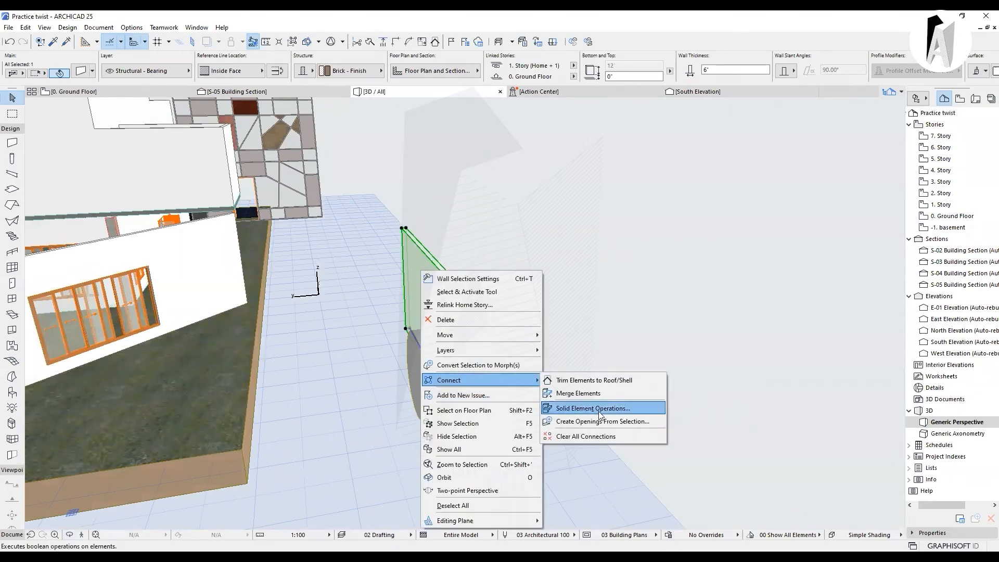
pyautogui.click(625, 409)
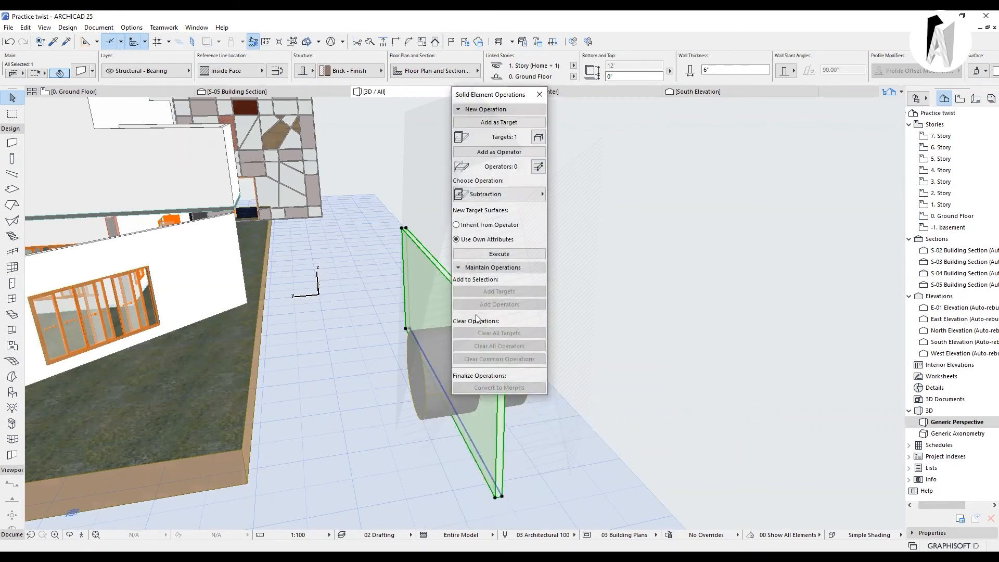
# - Add the cylindrical morph as the operator, execute the Subtraction from the wall and close Solid Element Operations
pyautogui.click(425, 411)
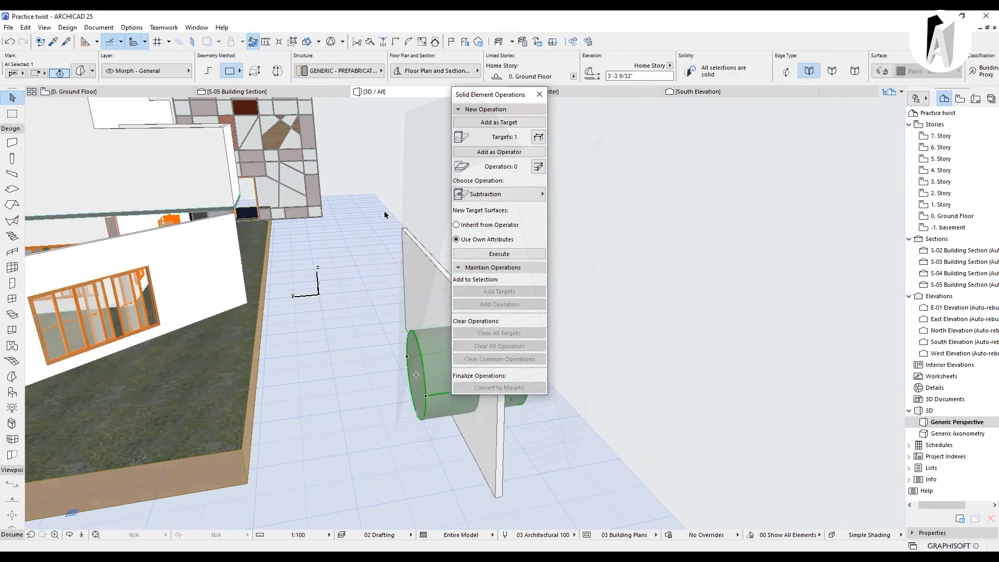
pyautogui.click(505, 152)
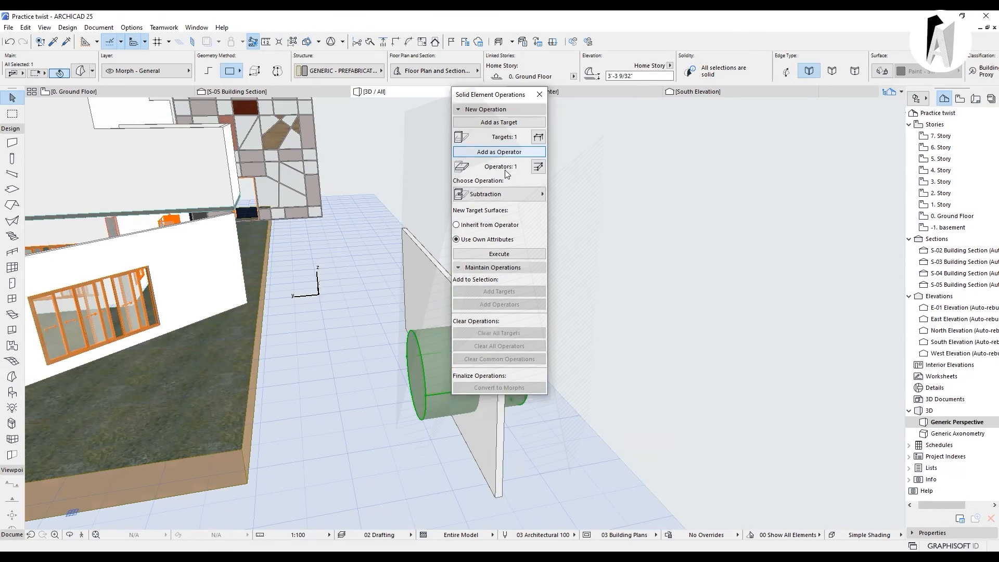
pyautogui.click(500, 254)
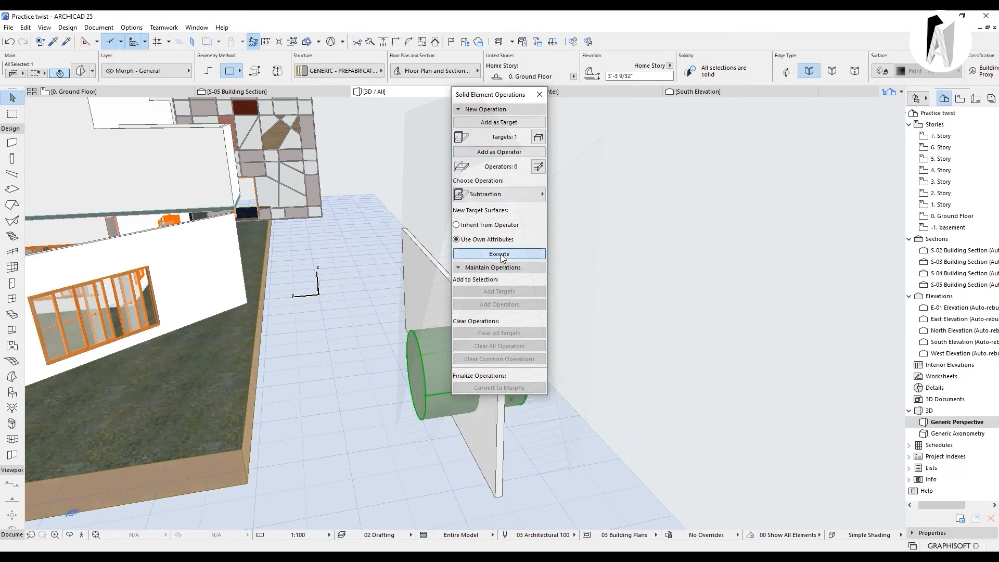
pyautogui.click(539, 95)
pyautogui.click(590, 276)
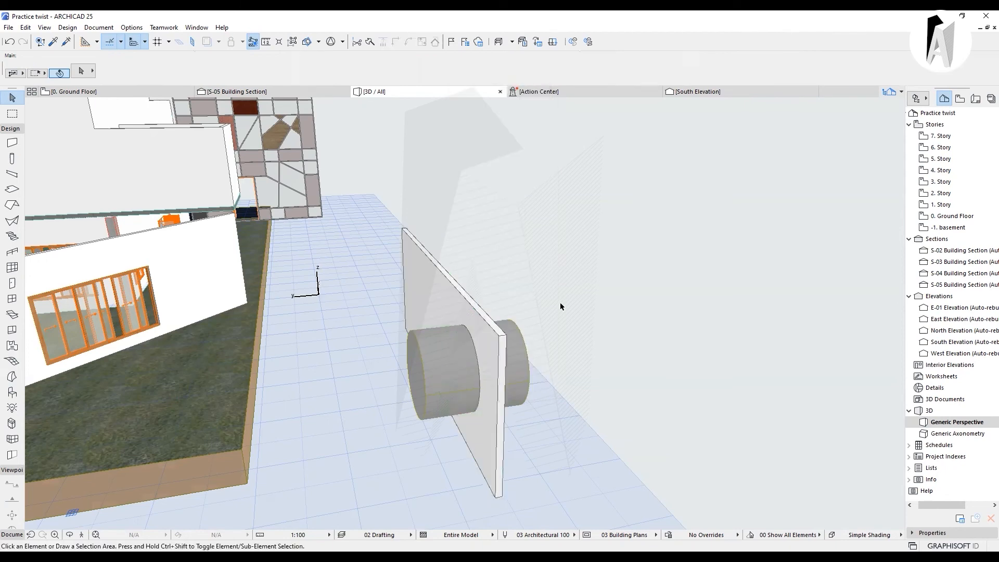
# - Assign the cylindrical morph to the Hidden layer so only the wall with its circular opening is displayed
pyautogui.click(524, 352)
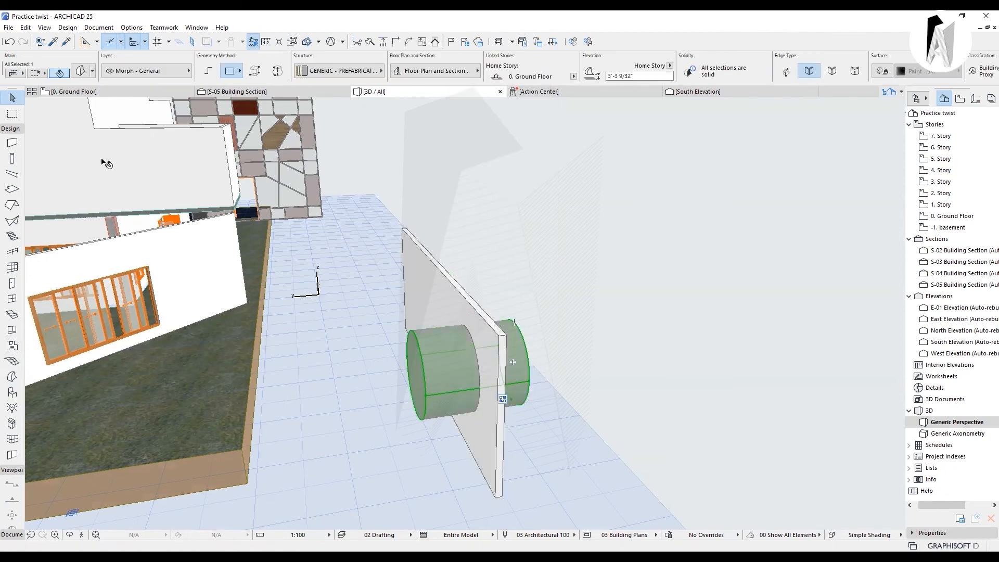
pyautogui.click(154, 73)
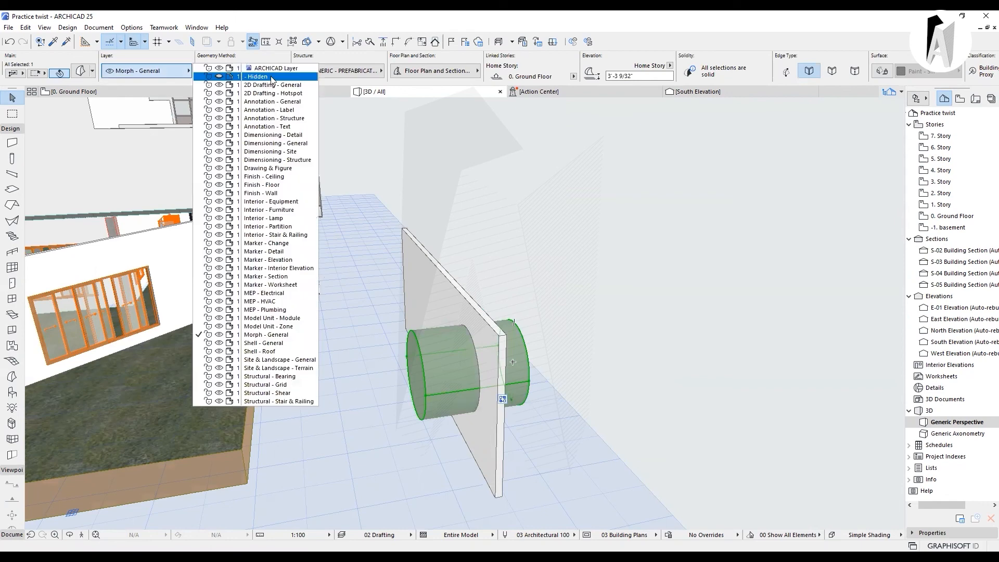
pyautogui.click(271, 77)
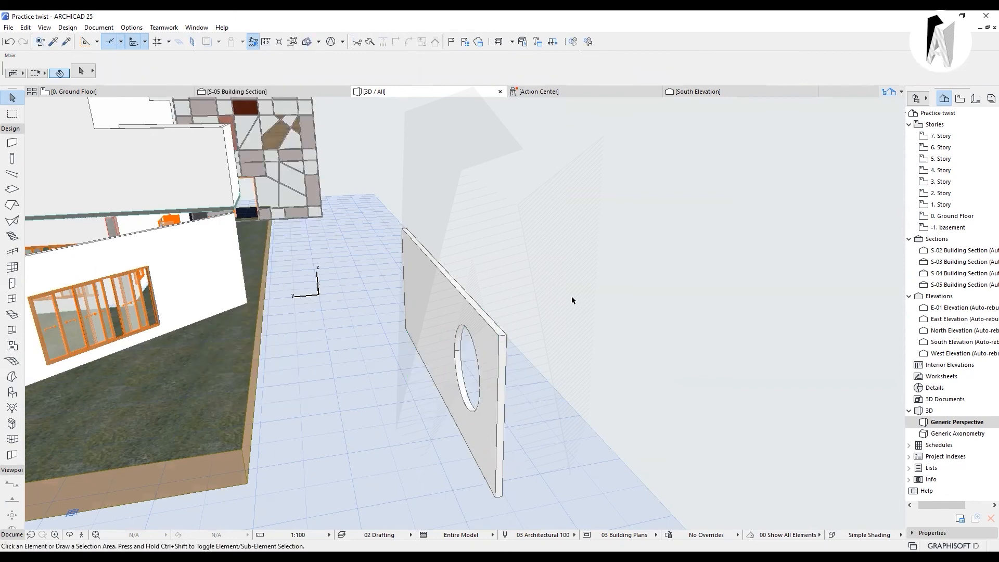
pyautogui.click(70, 534)
pyautogui.moveTo(471, 430); pyautogui.dragTo(362, 397)
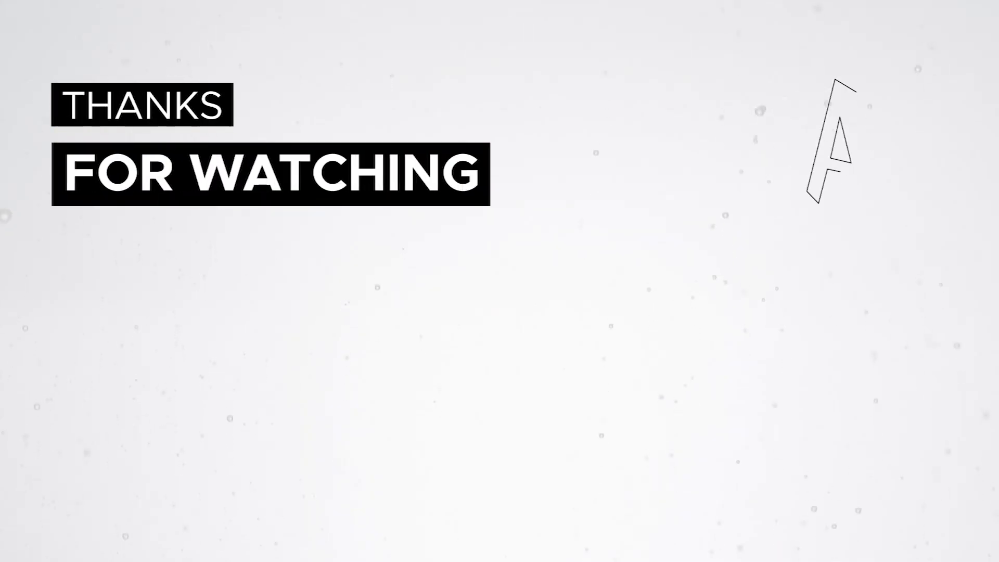